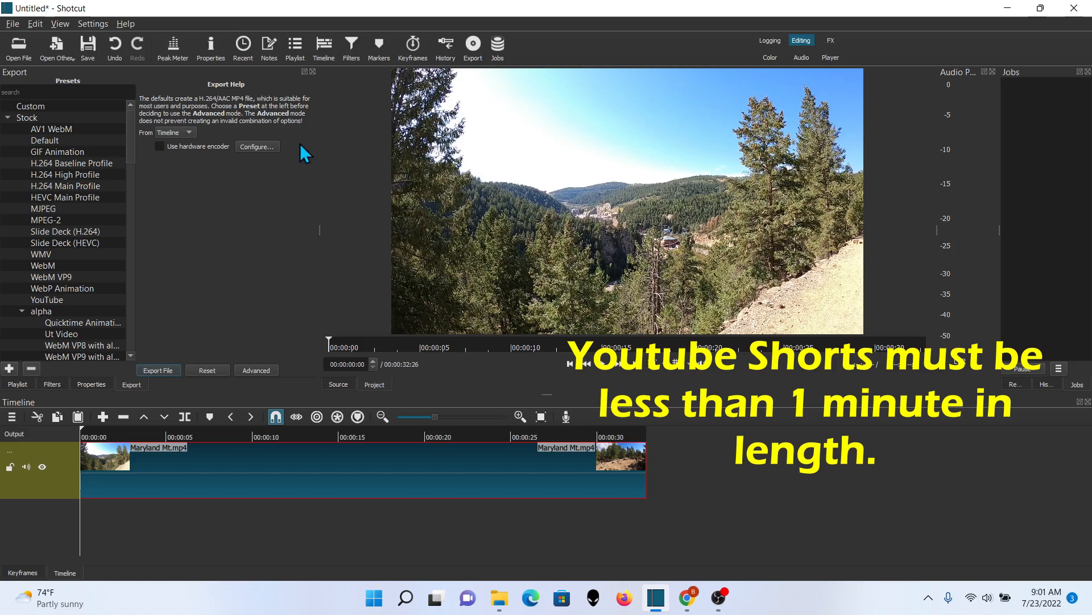
Add a custom video mode named YT Shorts with resolution 1080 x 1920 and aspect ratio 9:16
{"action": "left_click", "coordinate": [93, 24]}
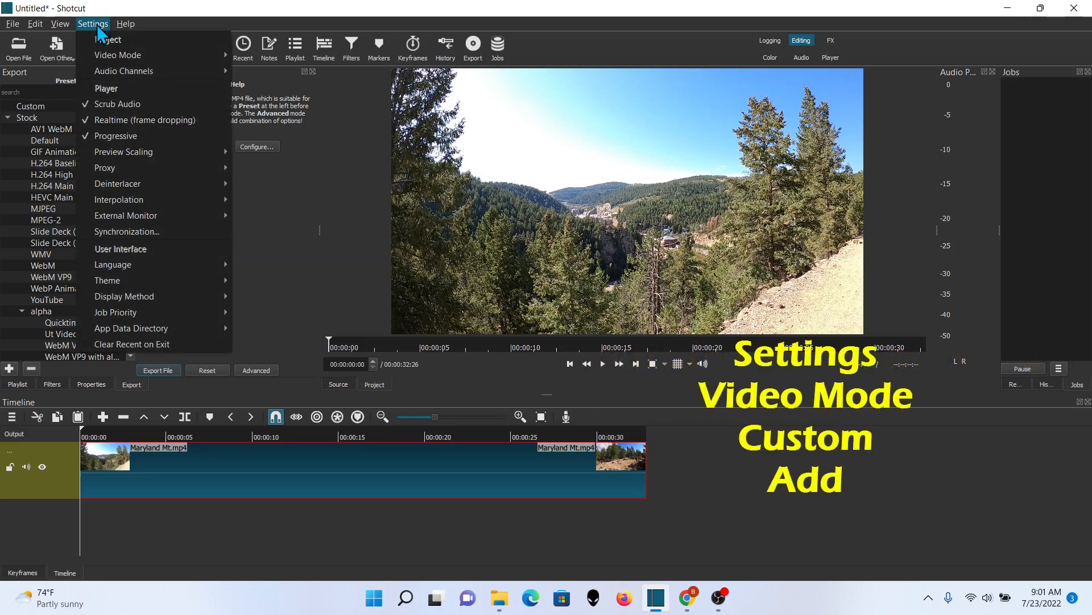
{"action": "mouse_move", "coordinate": [98, 51]}
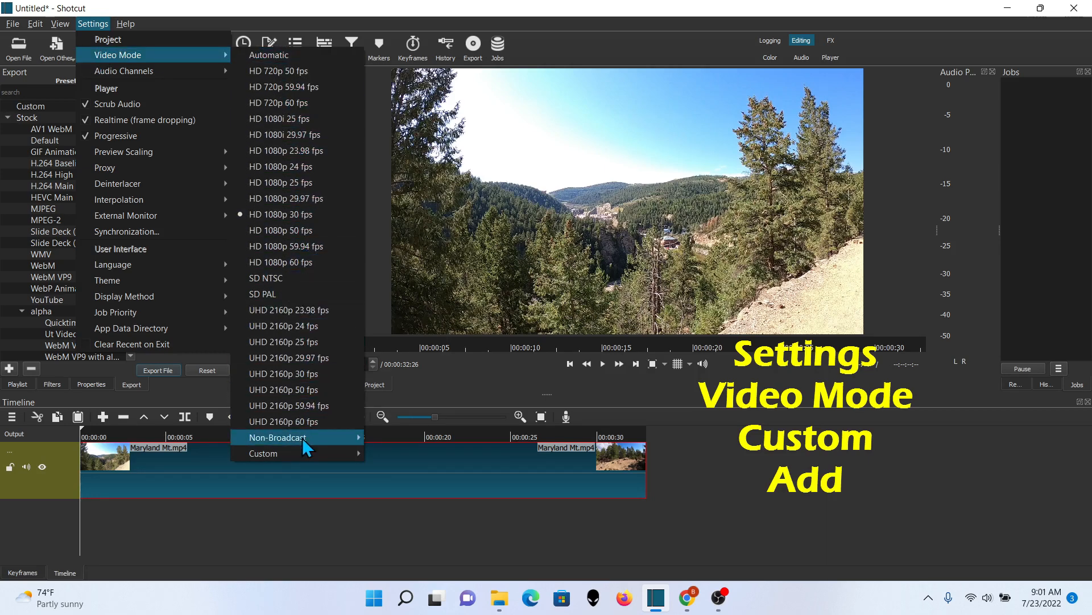
{"action": "mouse_move", "coordinate": [297, 453]}
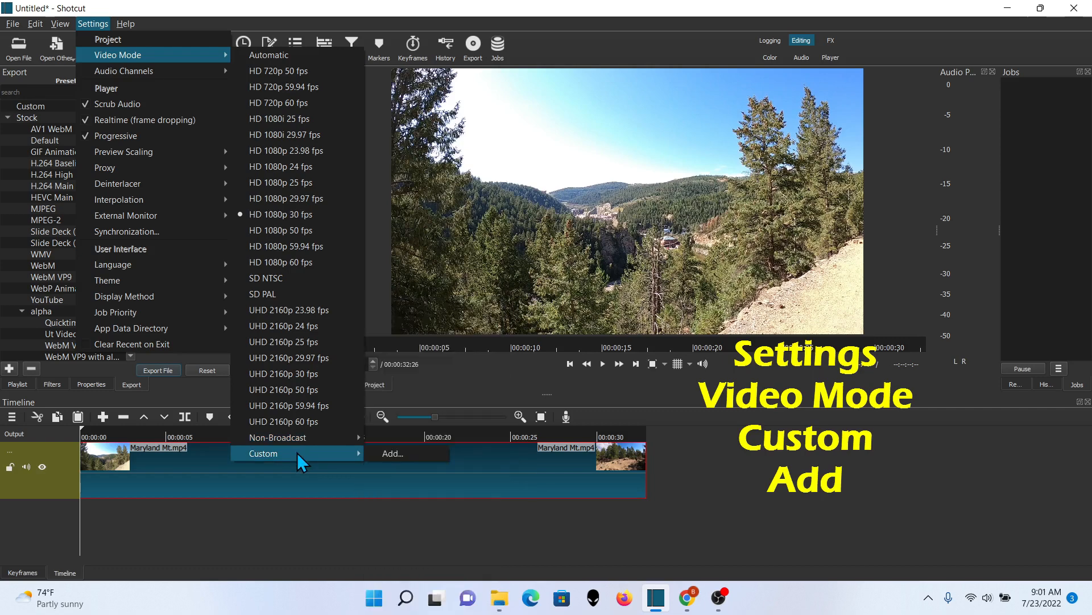
{"action": "left_click", "coordinate": [433, 454]}
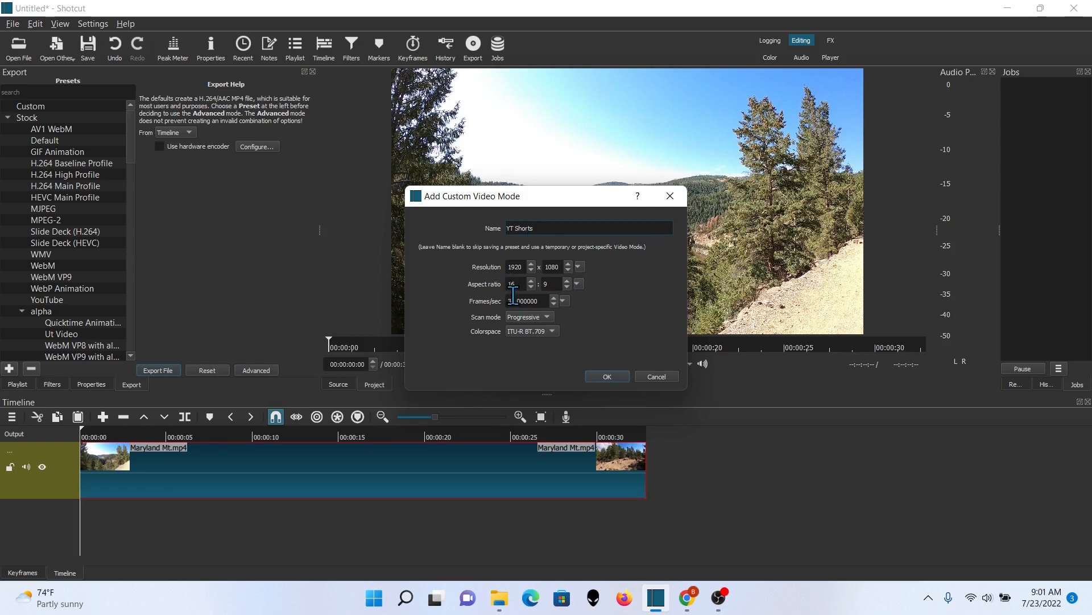
{"action": "left_click_drag", "start_coordinate": [521, 266], "coordinate": [503, 262]}
{"action": "type", "text": "1080"}
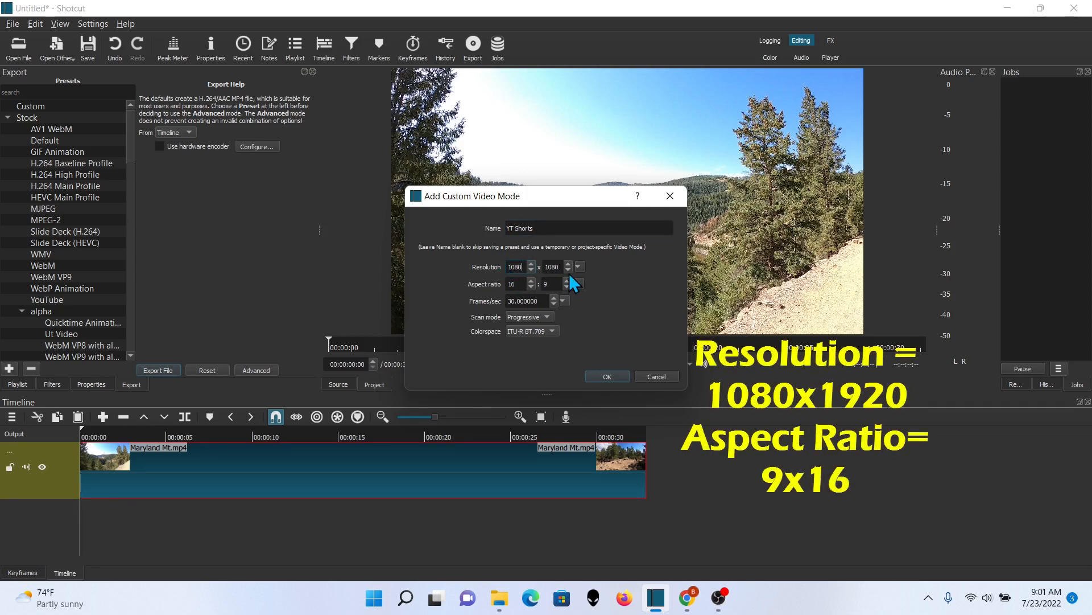
{"action": "key", "text": "Tab"}
{"action": "mouse_move", "coordinate": [520, 284]}
{"action": "left_mouse_down"}
{"action": "mouse_move", "coordinate": [505, 283]}
{"action": "mouse_move", "coordinate": [541, 284]}
{"action": "left_mouse_up"}
{"action": "type", "text": "9"}
{"action": "type", "text": "16"}
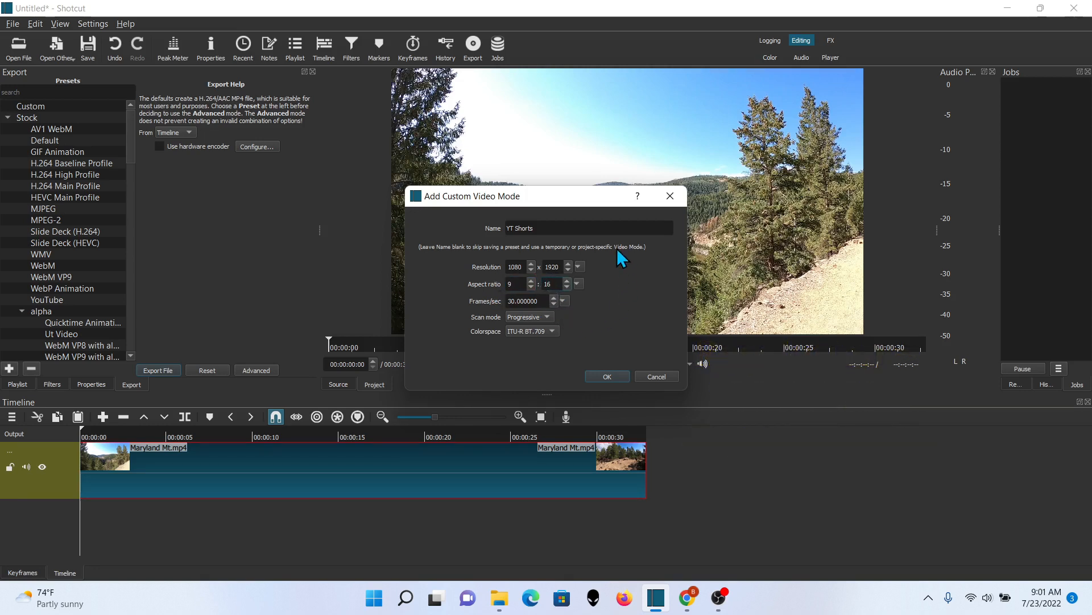
{"action": "left_click", "coordinate": [620, 377]}
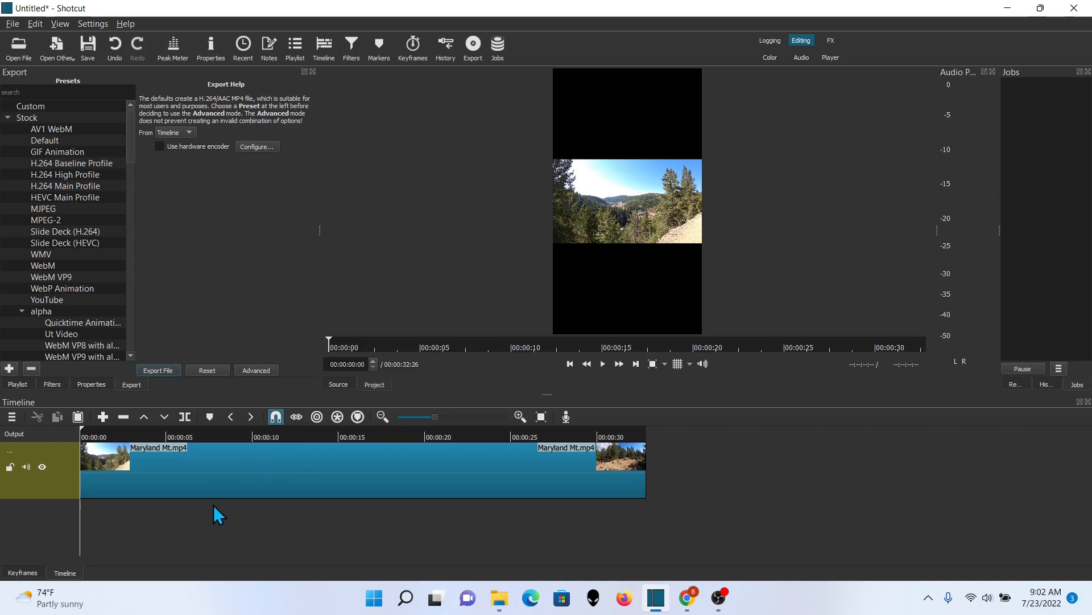
Add a Crop: Source video filter to the Maryland Mt.mp4 clip on the timeline
{"action": "left_click", "coordinate": [227, 470]}
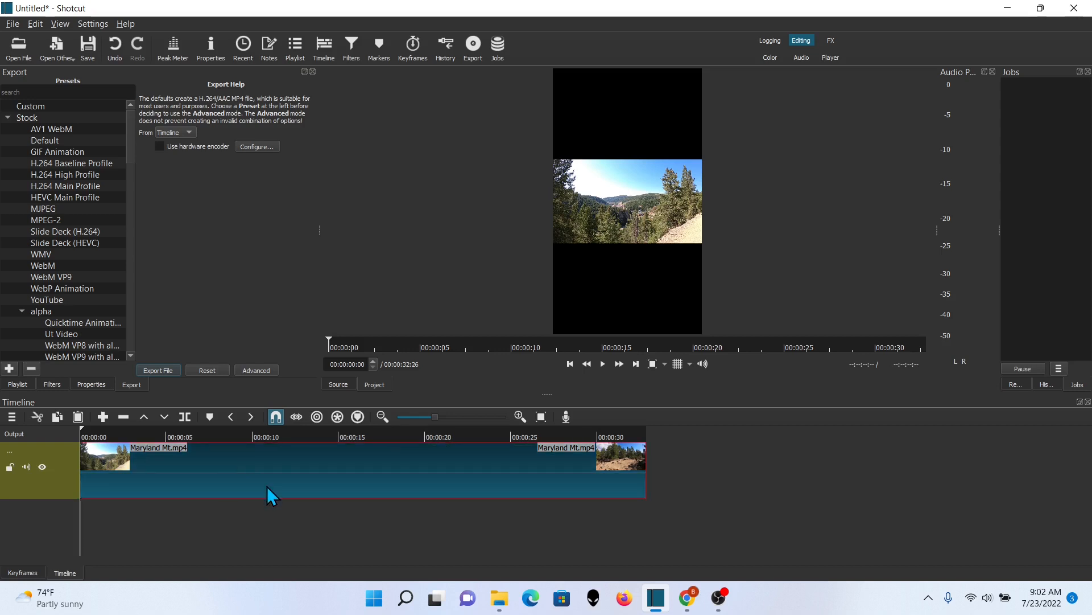
{"action": "left_click", "coordinate": [53, 385]}
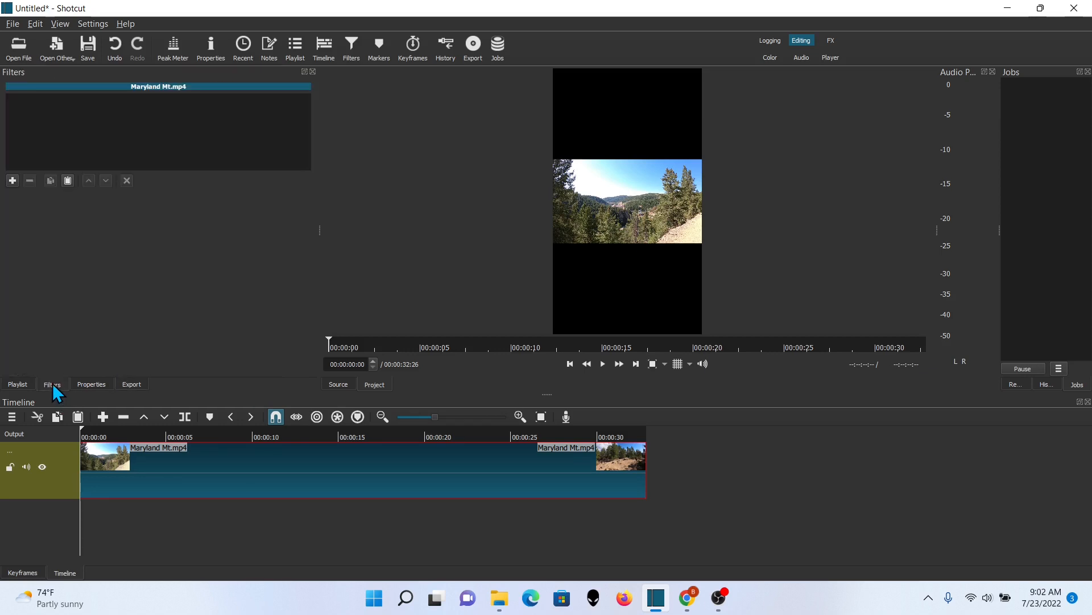
{"action": "left_click", "coordinate": [13, 181]}
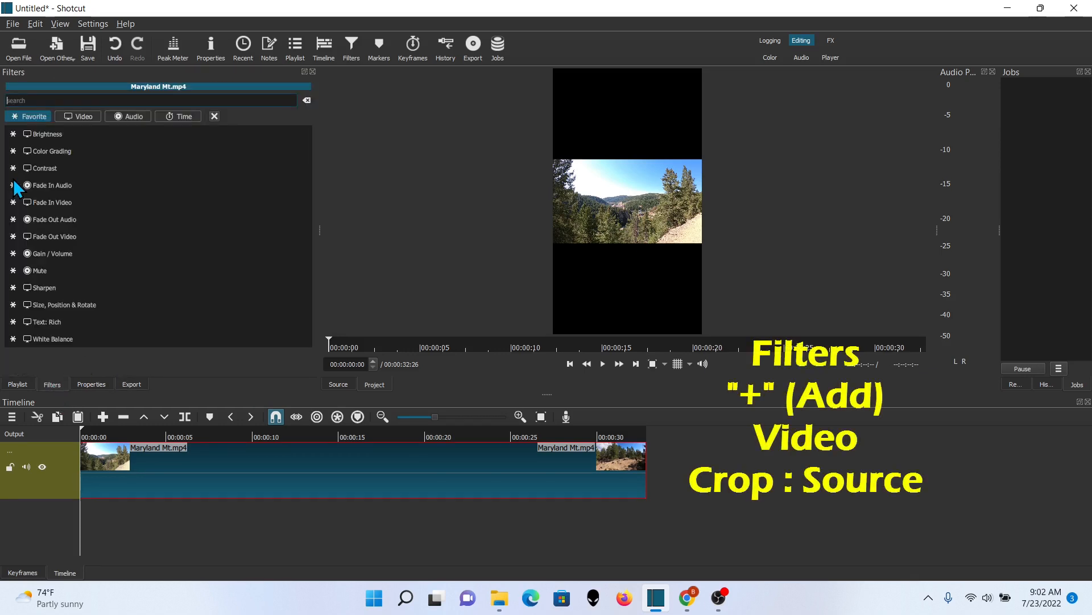
{"action": "left_click", "coordinate": [87, 116]}
{"action": "scroll", "coordinate": [200, 206], "scroll_direction": "down", "scroll_amount": 7}
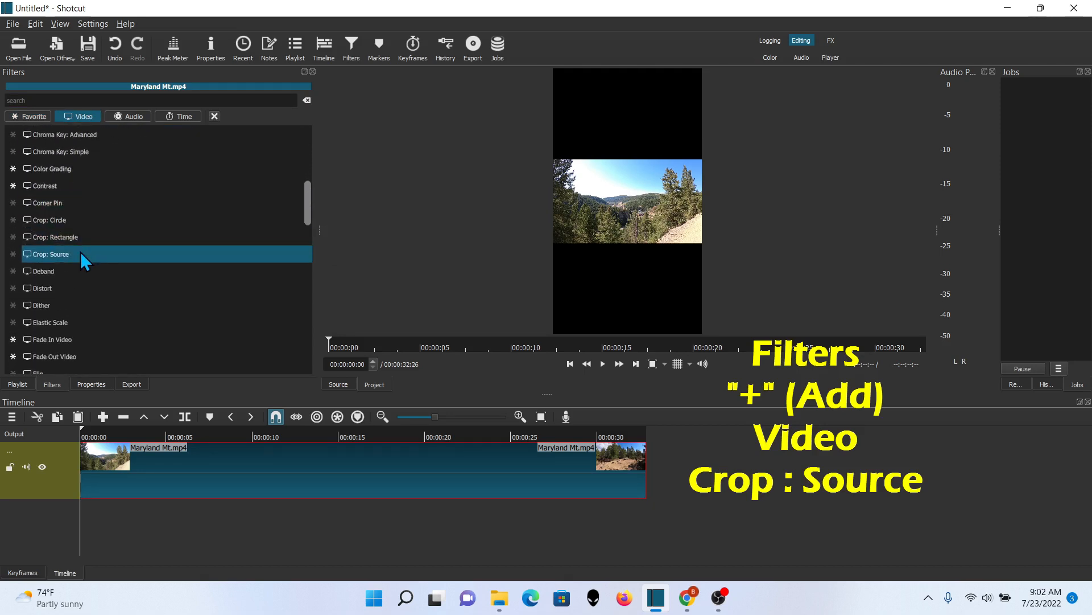
{"action": "left_click", "coordinate": [81, 254]}
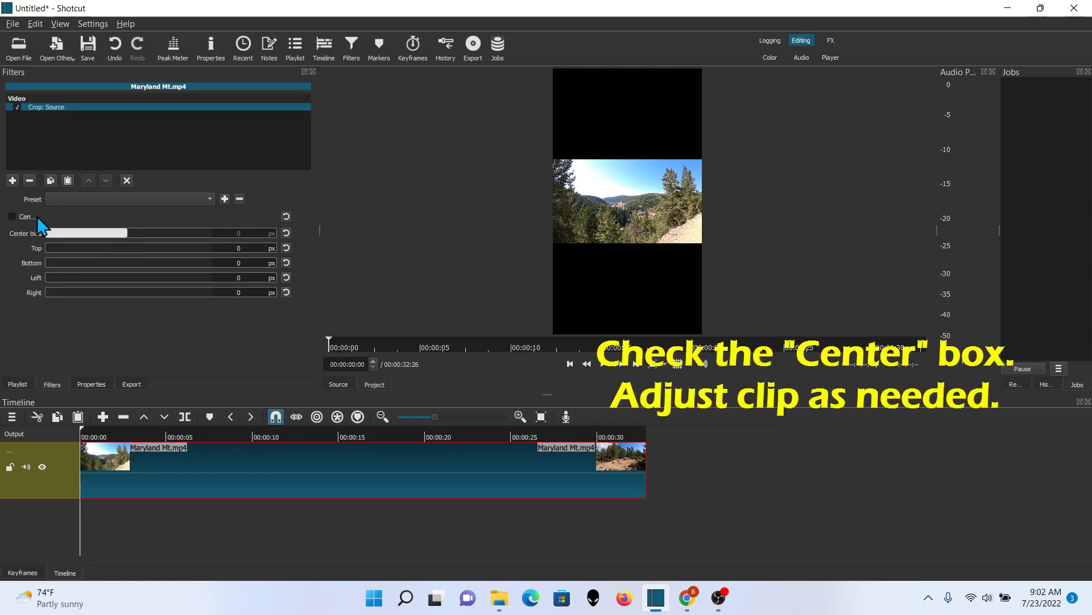
Enable the crop filter's Center option and review the vertical framing at several points along the clip
{"action": "left_click", "coordinate": [12, 216]}
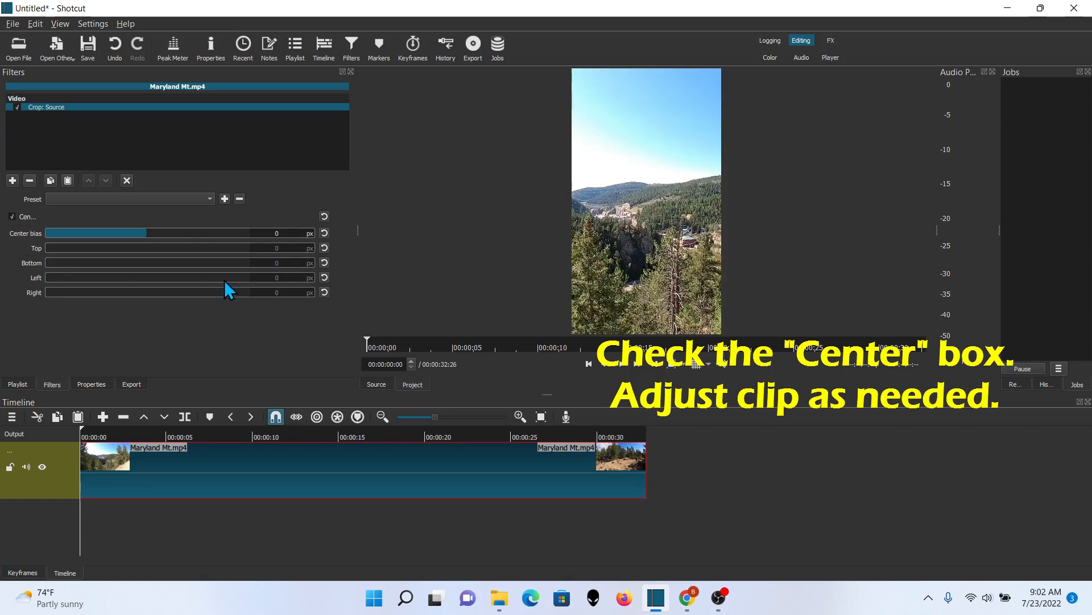
{"action": "left_click", "coordinate": [202, 514]}
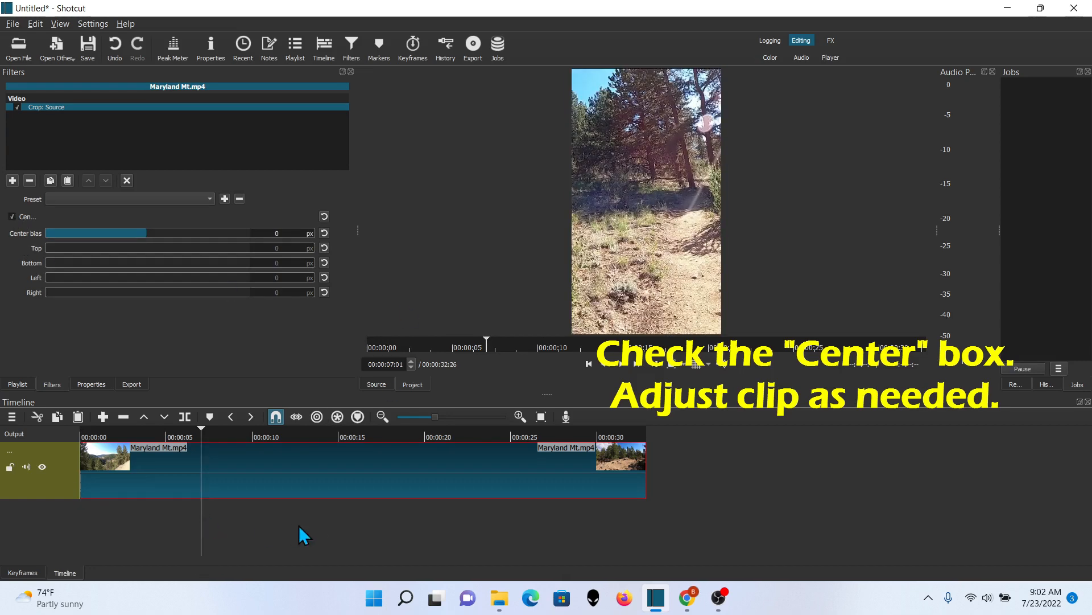
{"action": "left_click", "coordinate": [313, 521]}
{"action": "left_click", "coordinate": [429, 530]}
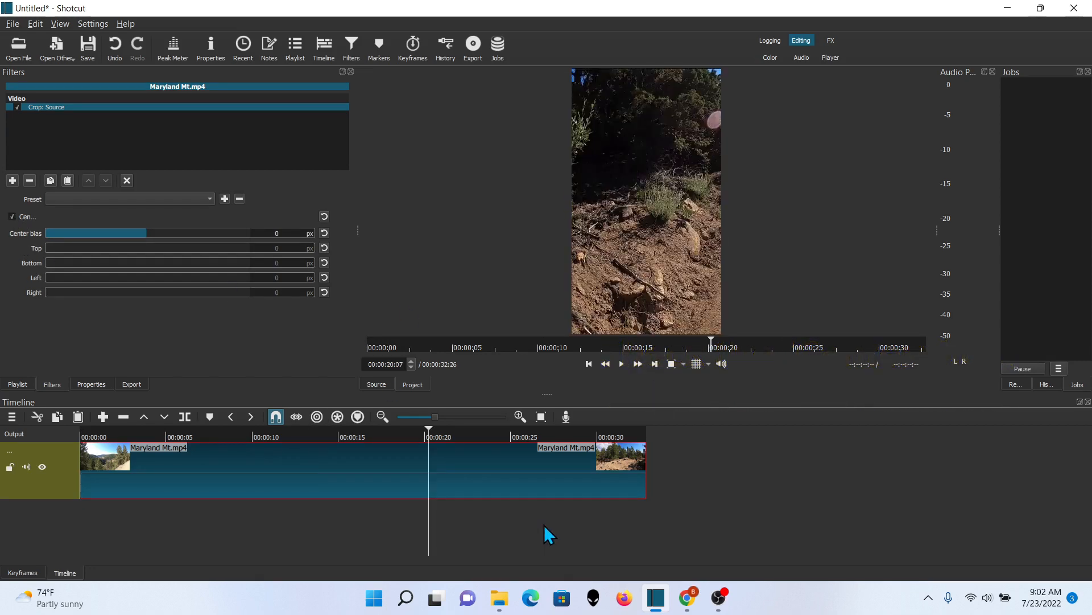
{"action": "left_click", "coordinate": [544, 524]}
{"action": "left_click", "coordinate": [619, 531]}
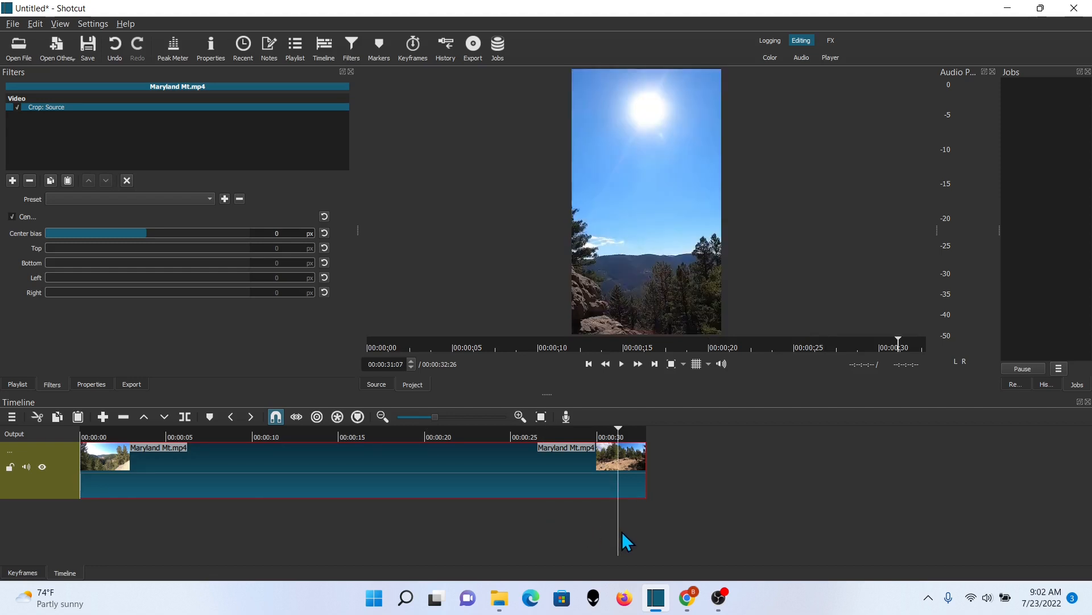
{"action": "left_click", "coordinate": [451, 532]}
{"action": "left_click", "coordinate": [225, 522]}
{"action": "left_click", "coordinate": [111, 509]}
{"action": "left_click", "coordinate": [98, 503]}
{"action": "left_click", "coordinate": [94, 504]}
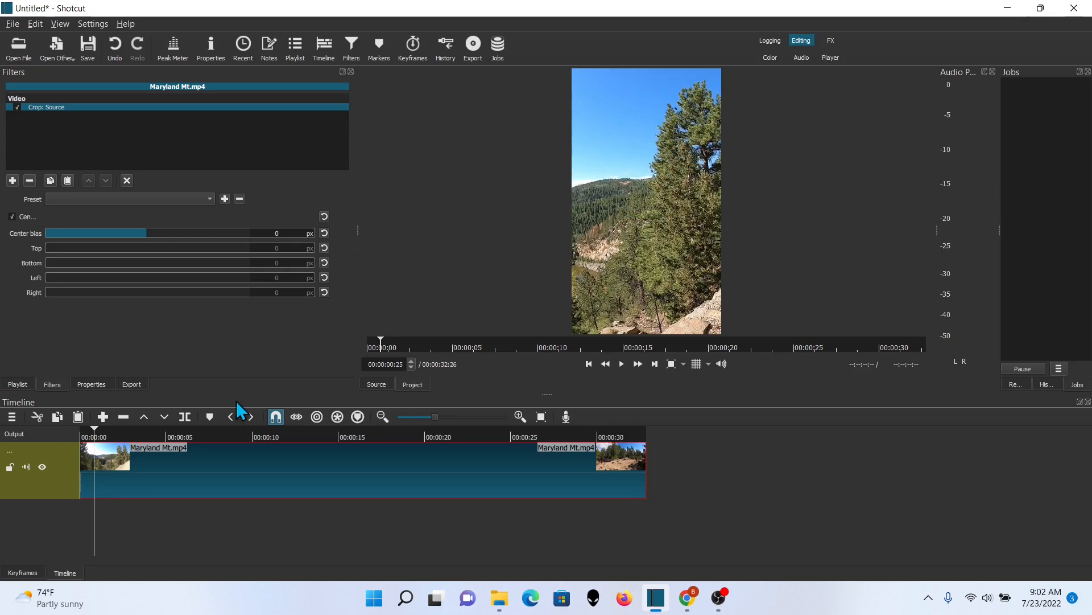
Add a new video track above the existing clip's track
{"action": "left_click_drag", "start_coordinate": [547, 395], "coordinate": [547, 369]}
{"action": "right_click", "coordinate": [62, 476]}
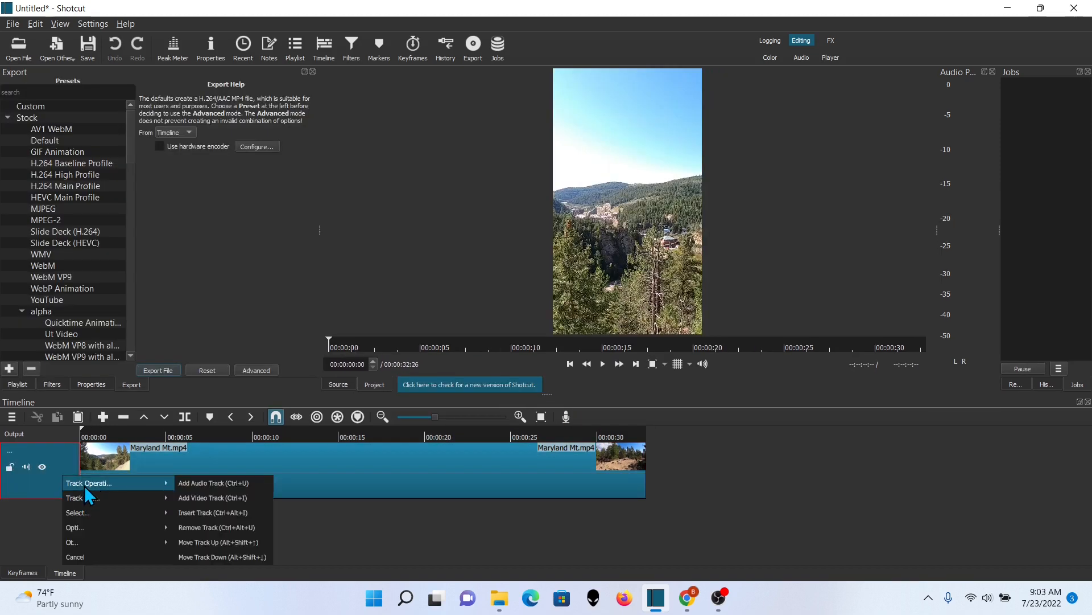
{"action": "mouse_move", "coordinate": [166, 485]}
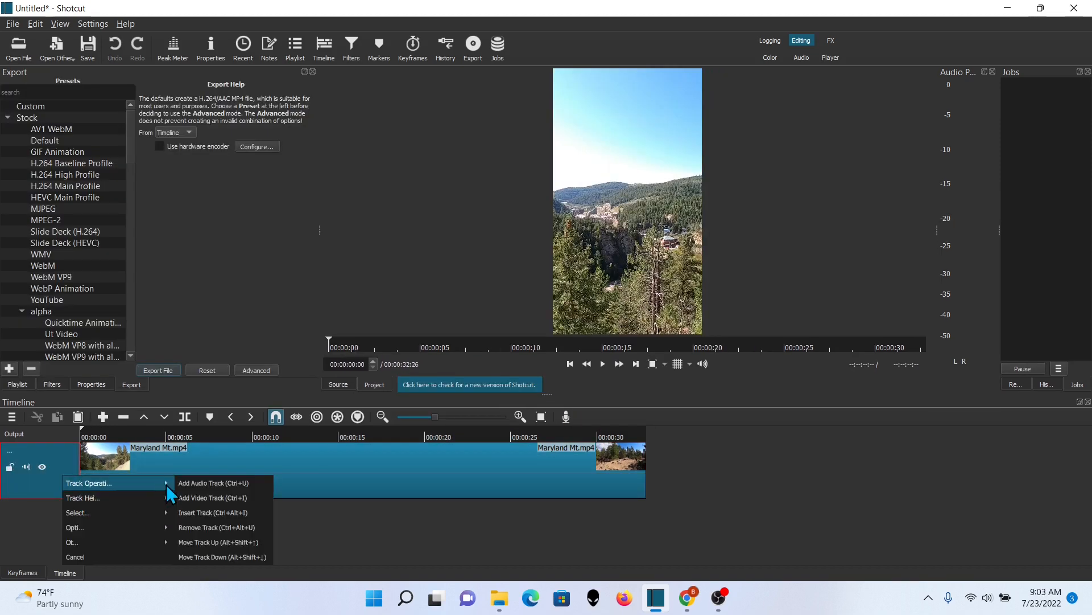
{"action": "left_click", "coordinate": [195, 497]}
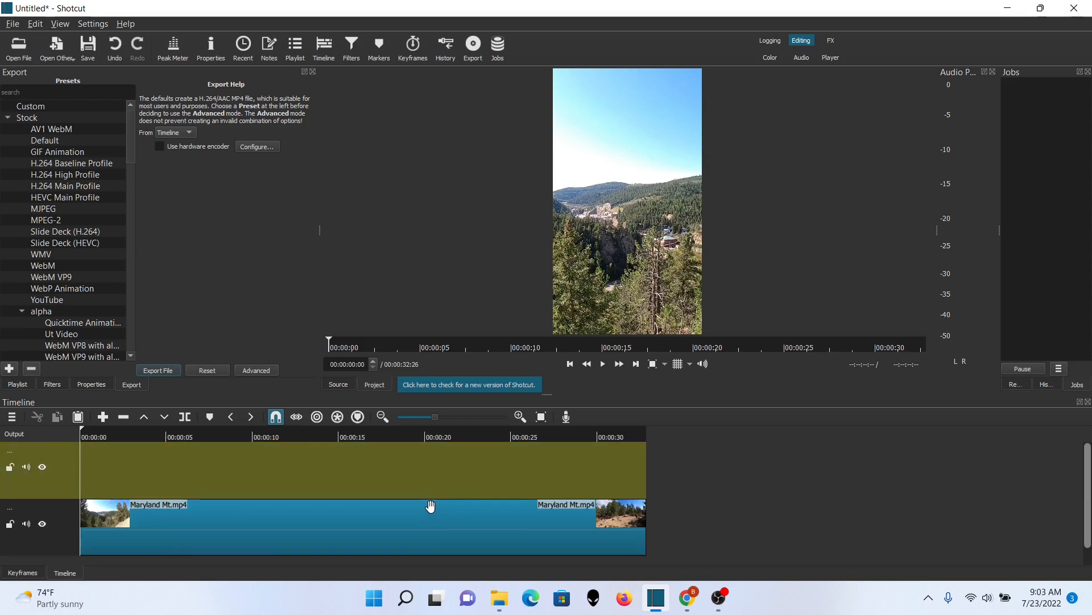
Create a transparent text clip and place it at the start of the new top track, about 5 seconds long
{"action": "left_click", "coordinate": [55, 43]}
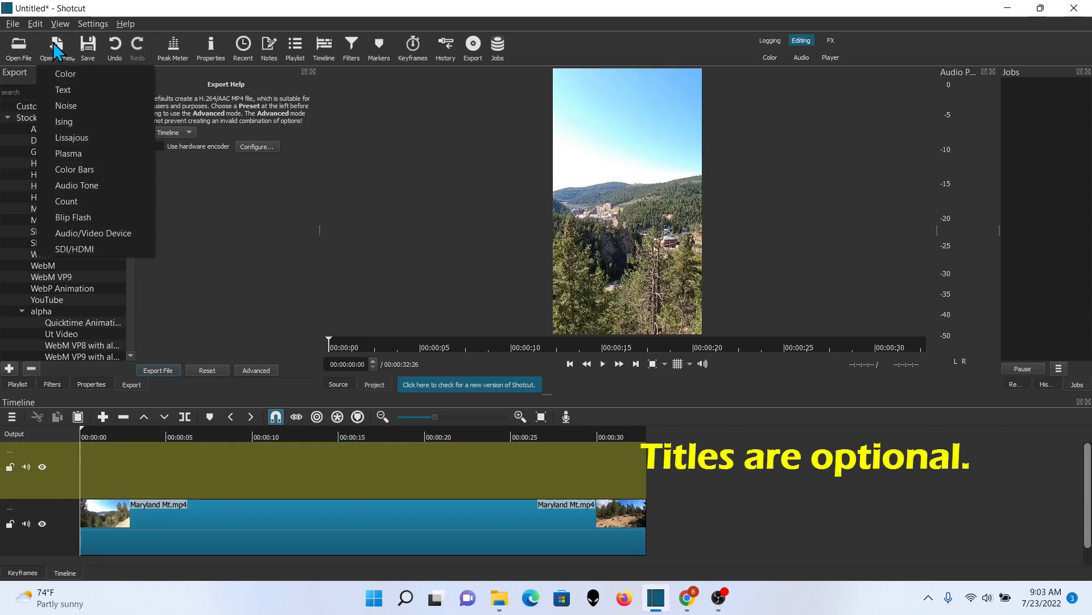
{"action": "left_click", "coordinate": [78, 89]}
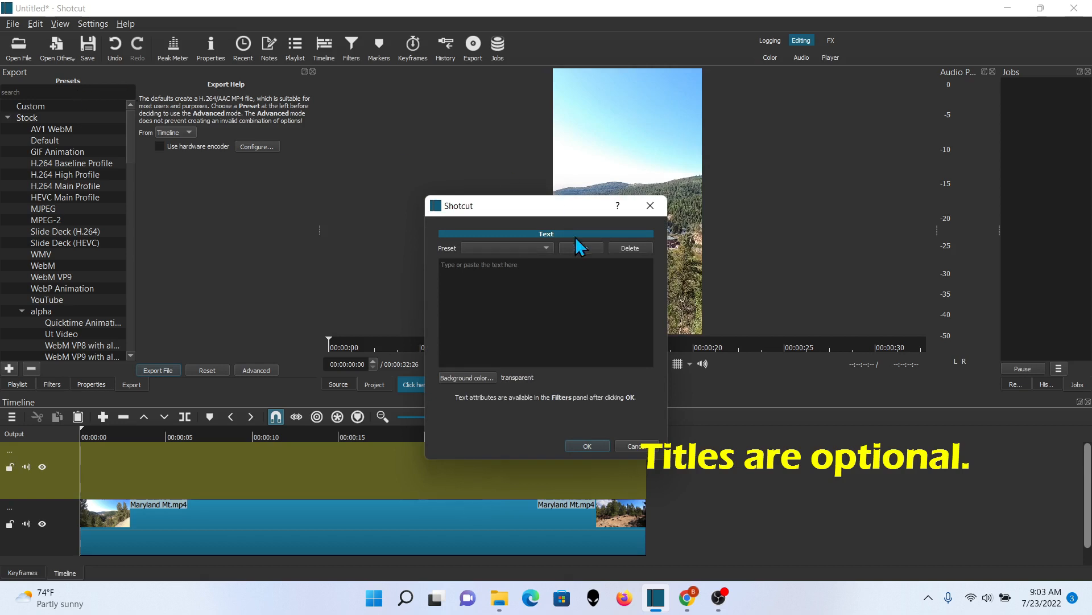
{"action": "left_click", "coordinate": [588, 445]}
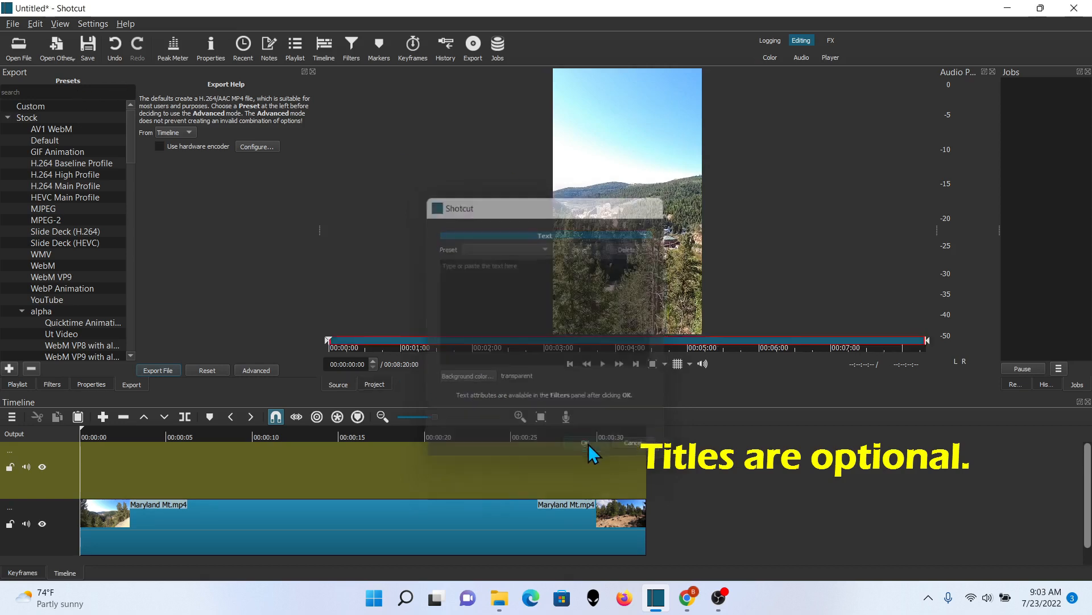
{"action": "left_click_drag", "start_coordinate": [652, 169], "coordinate": [83, 453]}
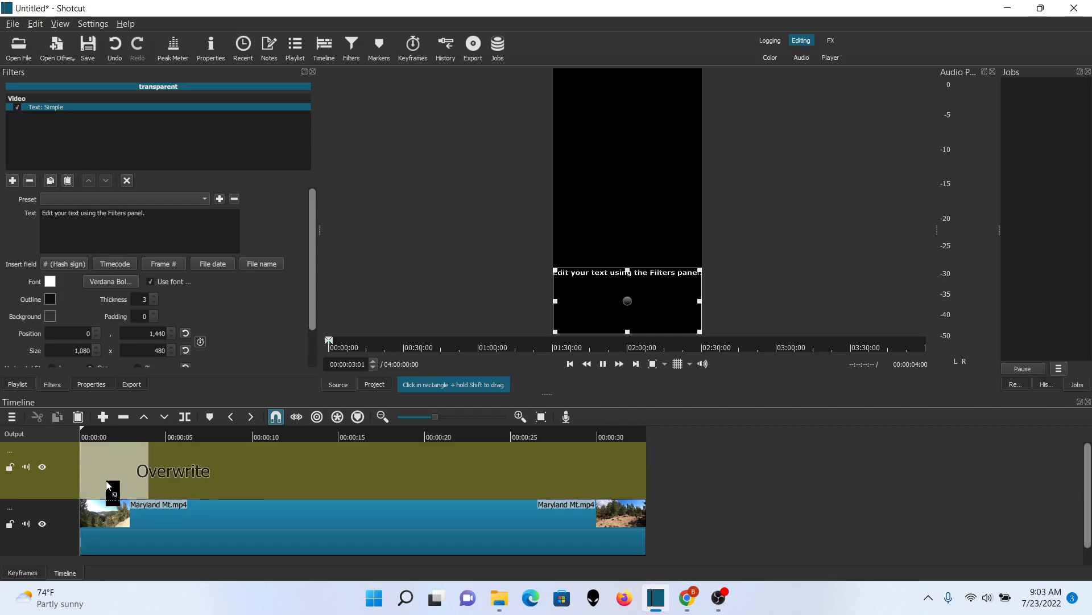
{"action": "left_click_drag", "start_coordinate": [159, 475], "coordinate": [173, 470]}
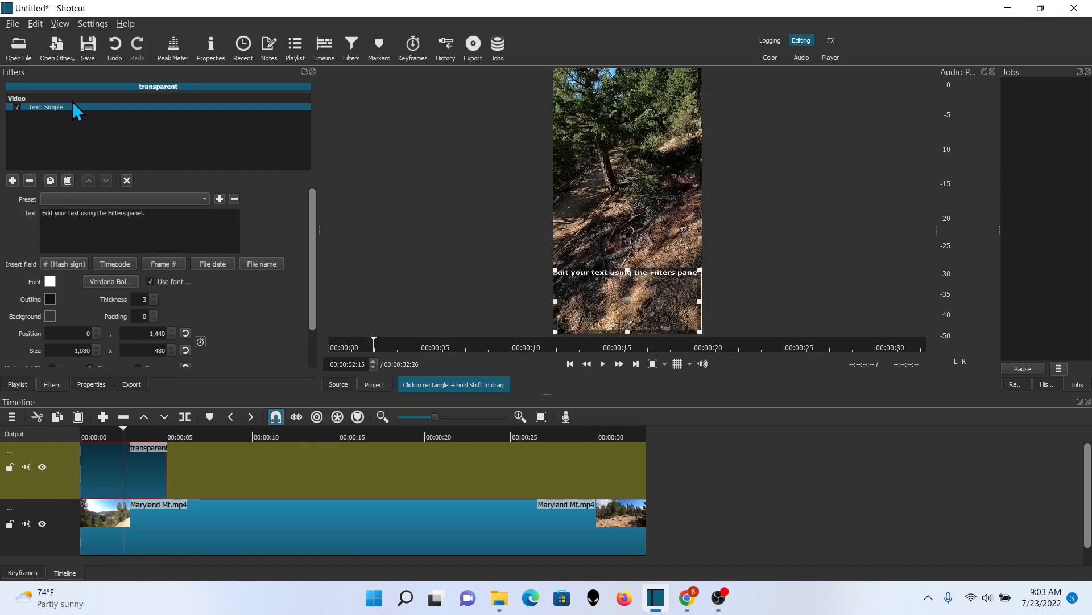
Replace the text clip's Text: Simple filter with a Text: Rich filter
{"action": "left_click", "coordinate": [29, 181]}
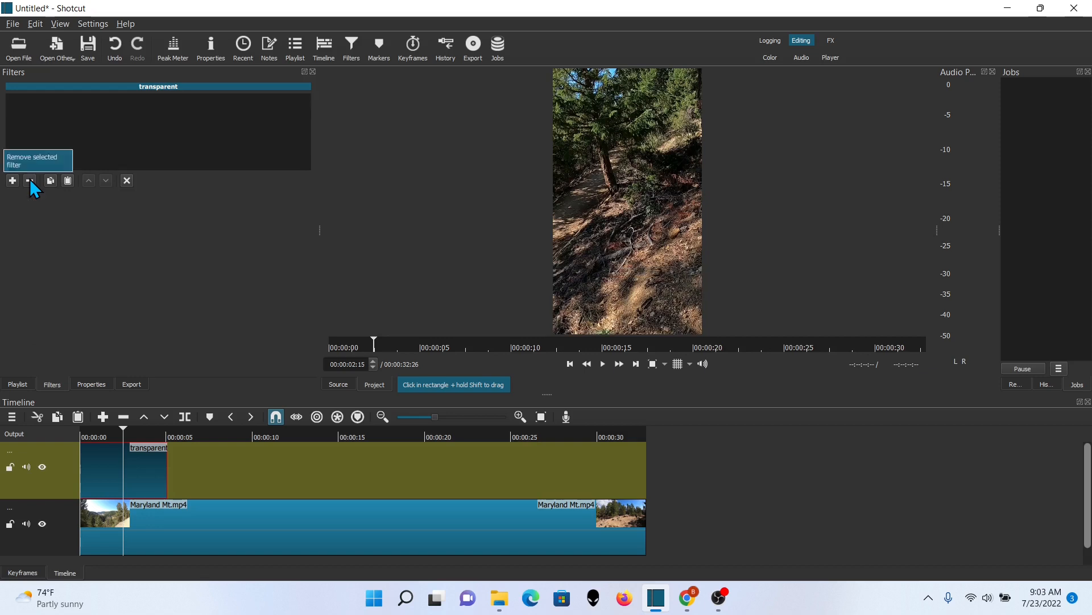
{"action": "left_click", "coordinate": [12, 180]}
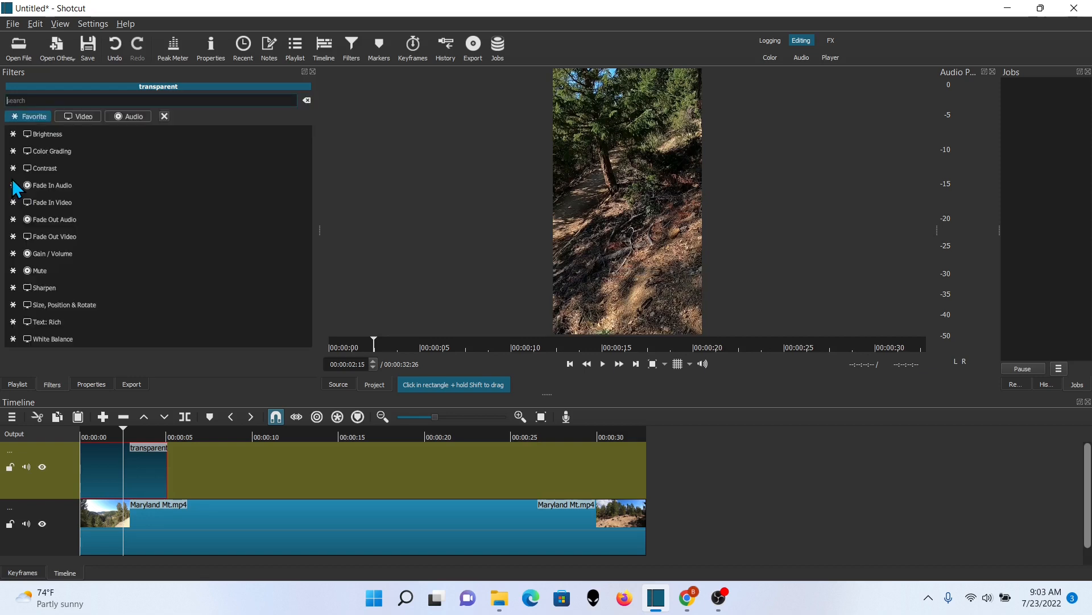
{"action": "left_click", "coordinate": [60, 323]}
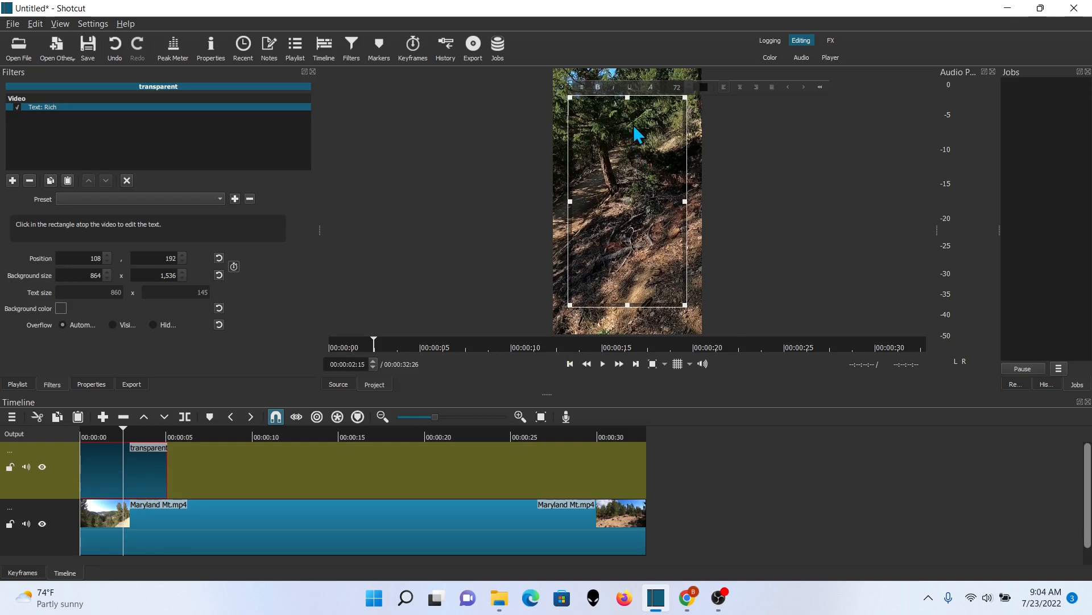
Enter the title text Maryland Mountain Hidden Treasure Trail in the rich text box
{"action": "type", "text": "Maryland Moun"}
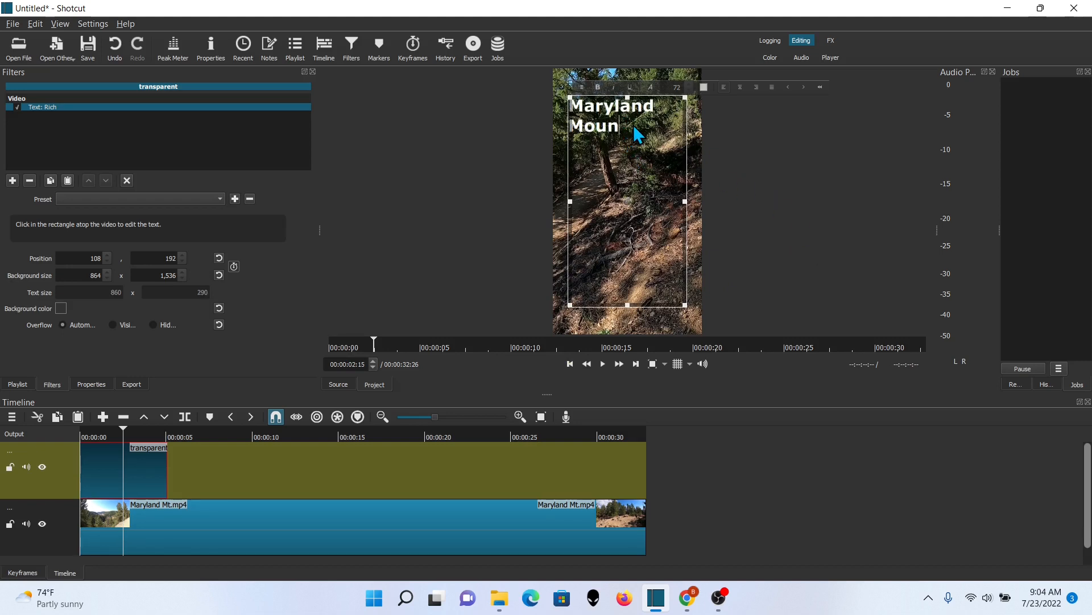
{"action": "type", "text": "tain He"}
{"action": "type", "text": "dden Treasu"}
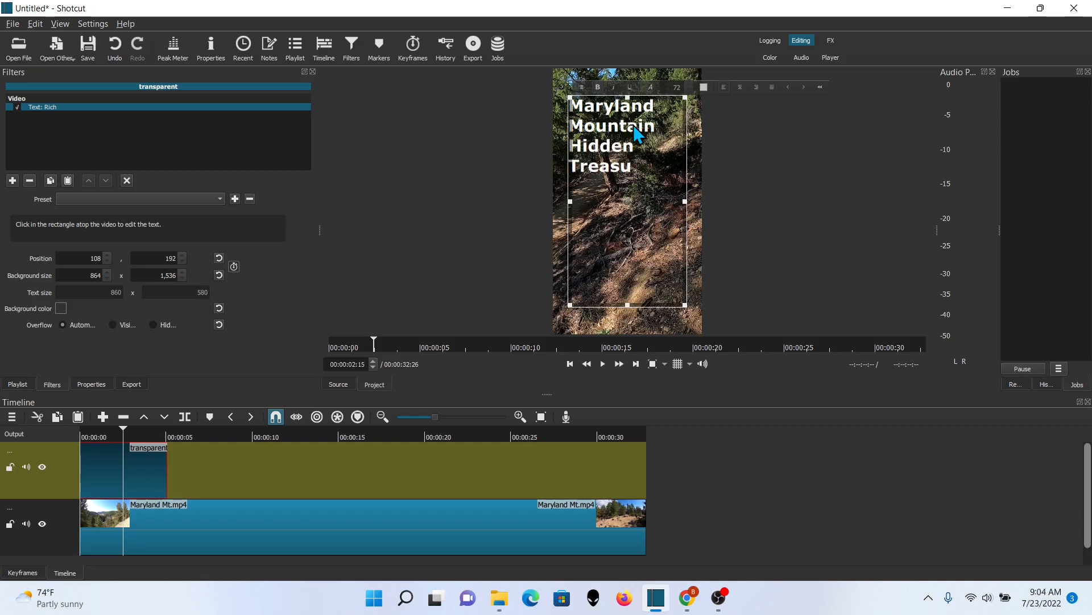
{"action": "type", "text": "re Trail"}
Select all the title text, center-align it and set its color to yellow
{"action": "key", "text": "ctrl+a"}
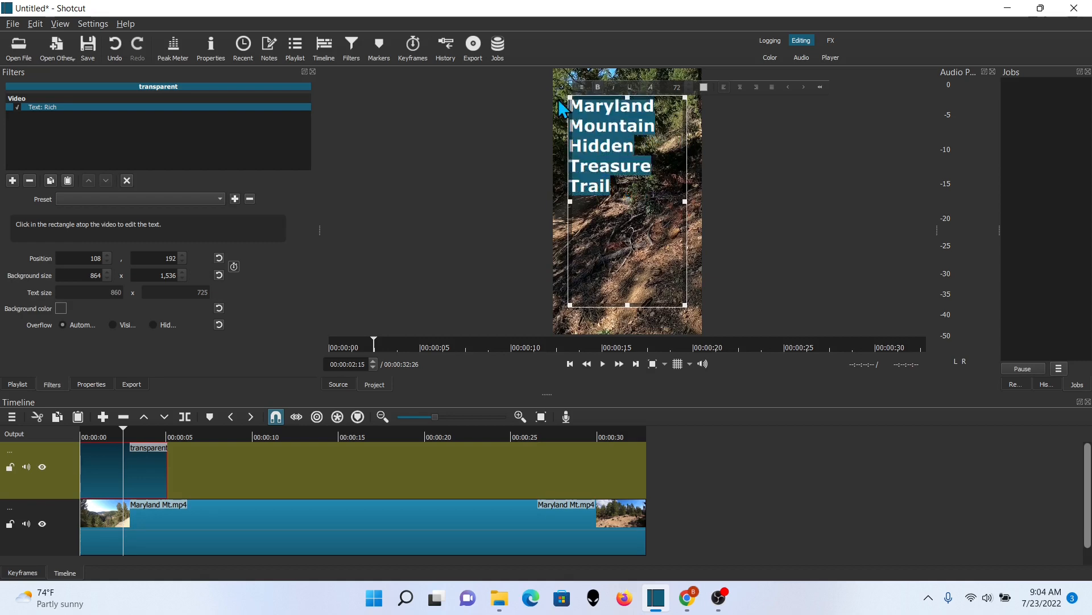
{"action": "left_click", "coordinate": [739, 87]}
{"action": "left_click", "coordinate": [704, 87]}
{"action": "left_click", "coordinate": [521, 239]}
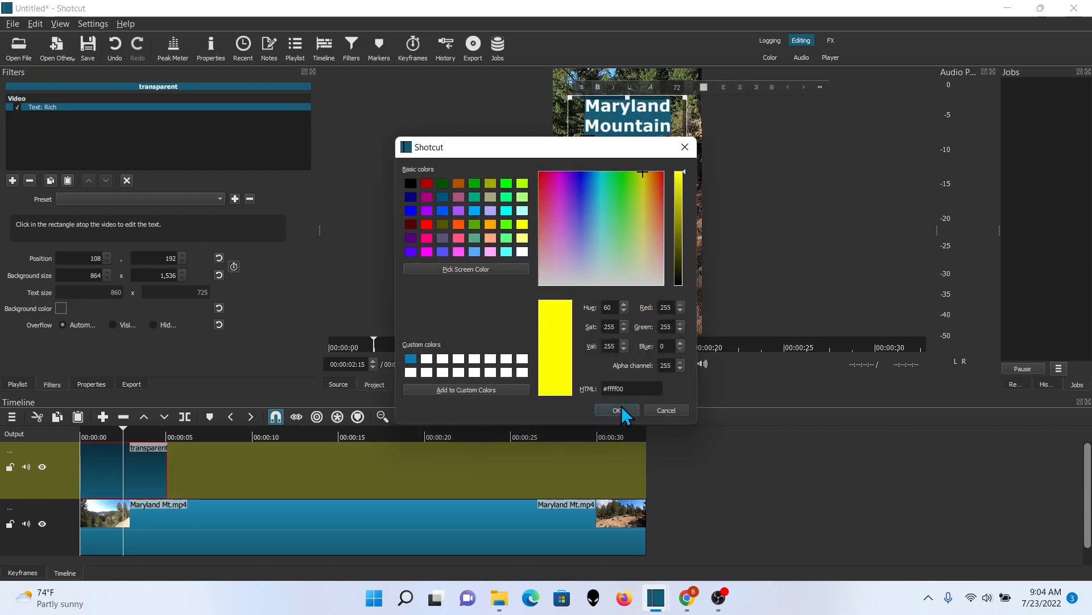
{"action": "left_click", "coordinate": [610, 401]}
Change the title text's font to Spicy Rice
{"action": "left_click", "coordinate": [652, 88]}
{"action": "left_click", "coordinate": [537, 223]}
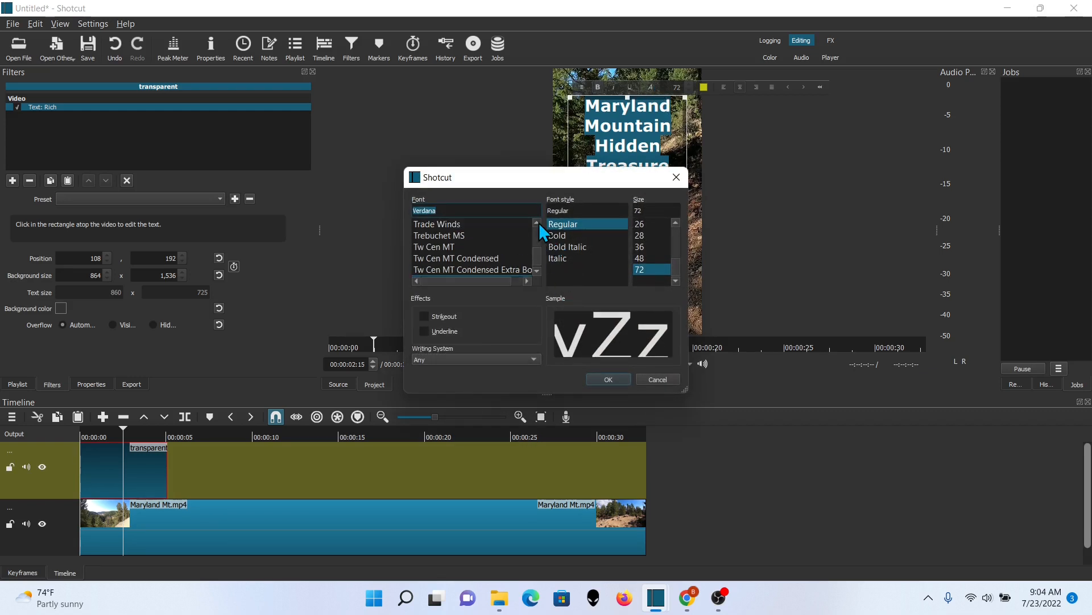
{"action": "left_click", "coordinate": [538, 223]}
{"action": "left_click", "coordinate": [466, 235]}
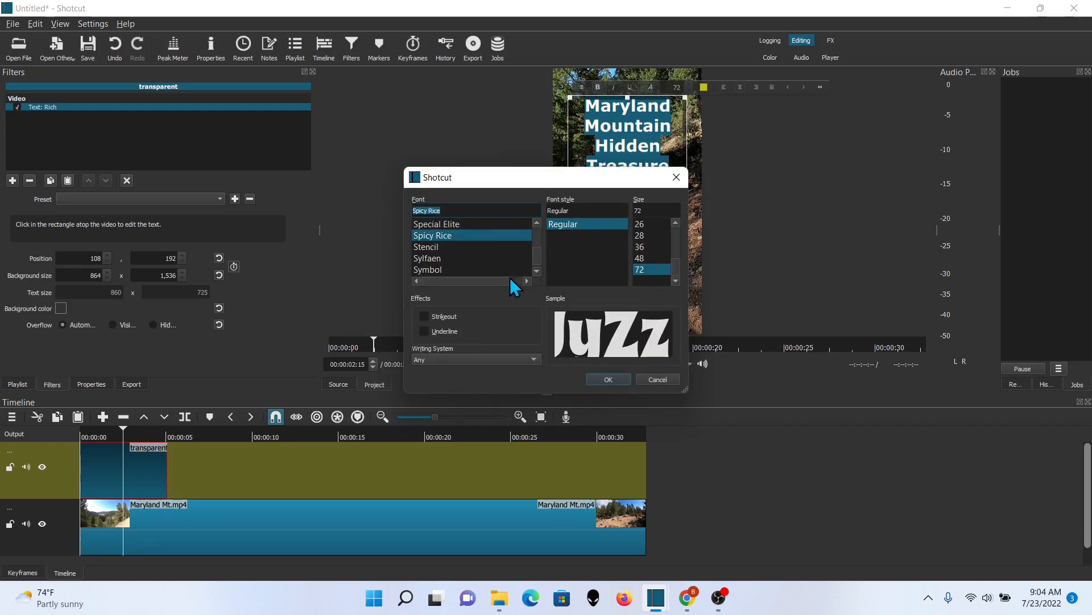
{"action": "left_click", "coordinate": [608, 379]}
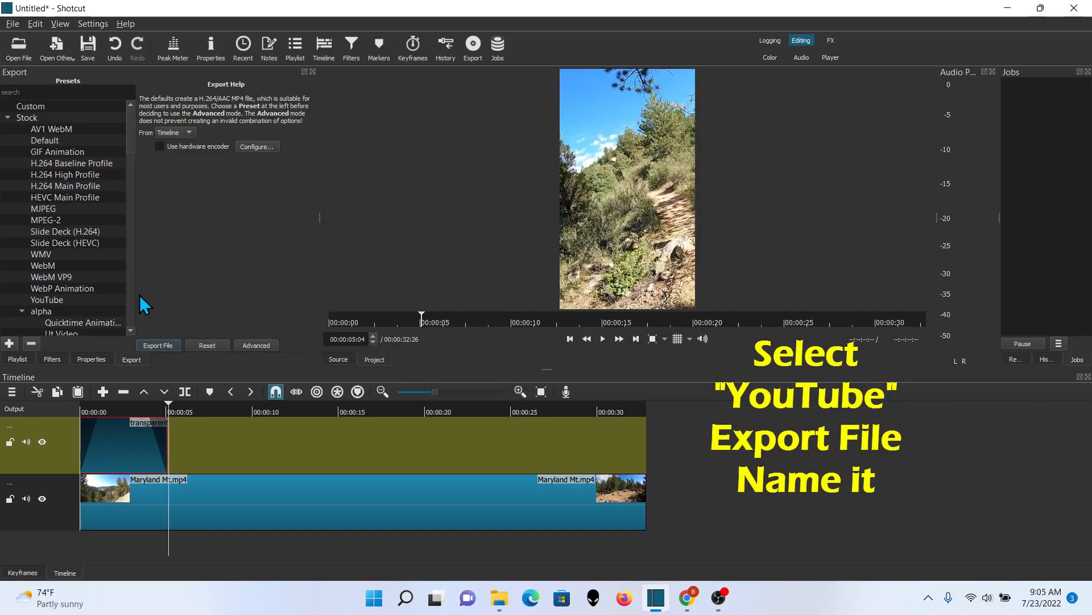
Export the timeline with the YouTube preset as Maryland Mt Short
{"action": "left_click", "coordinate": [64, 300]}
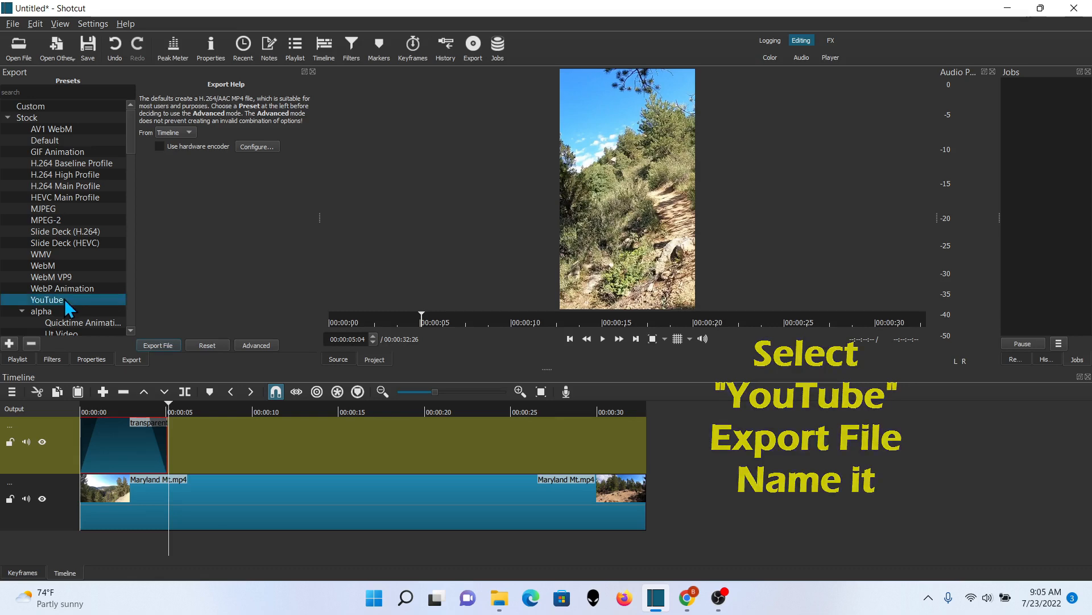
{"action": "left_click", "coordinate": [159, 346]}
{"action": "left_click", "coordinate": [137, 503]}
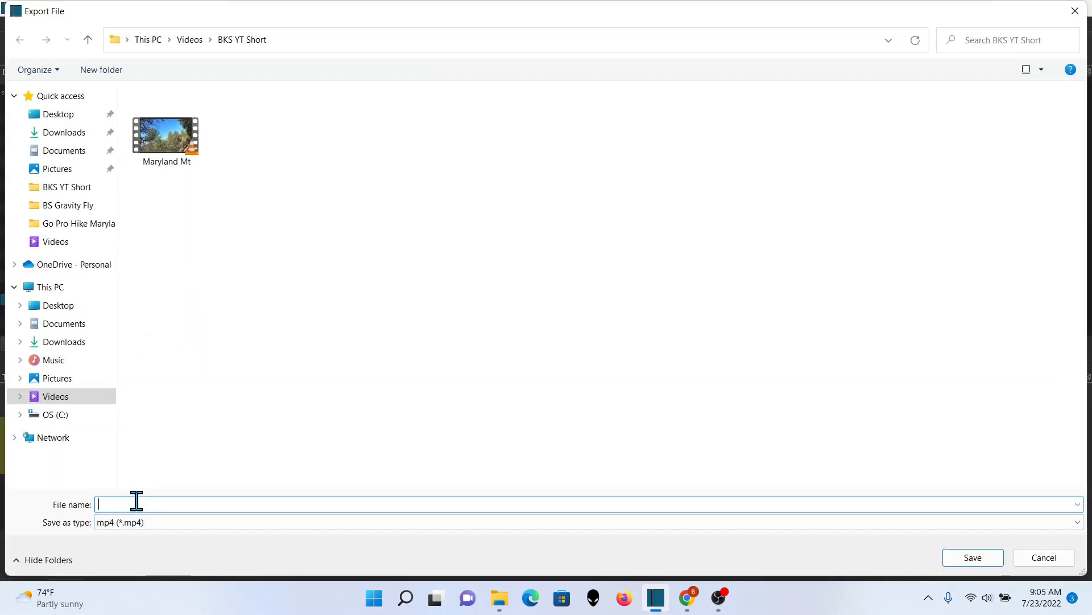
{"action": "type", "text": "Maryland Mt Short"}
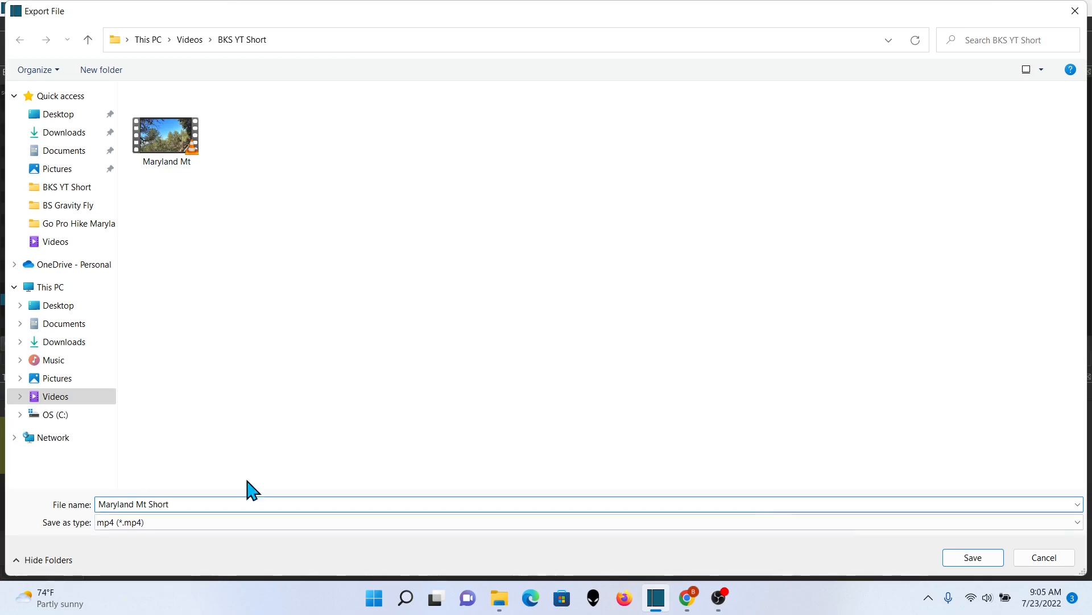
{"action": "left_click", "coordinate": [974, 560]}
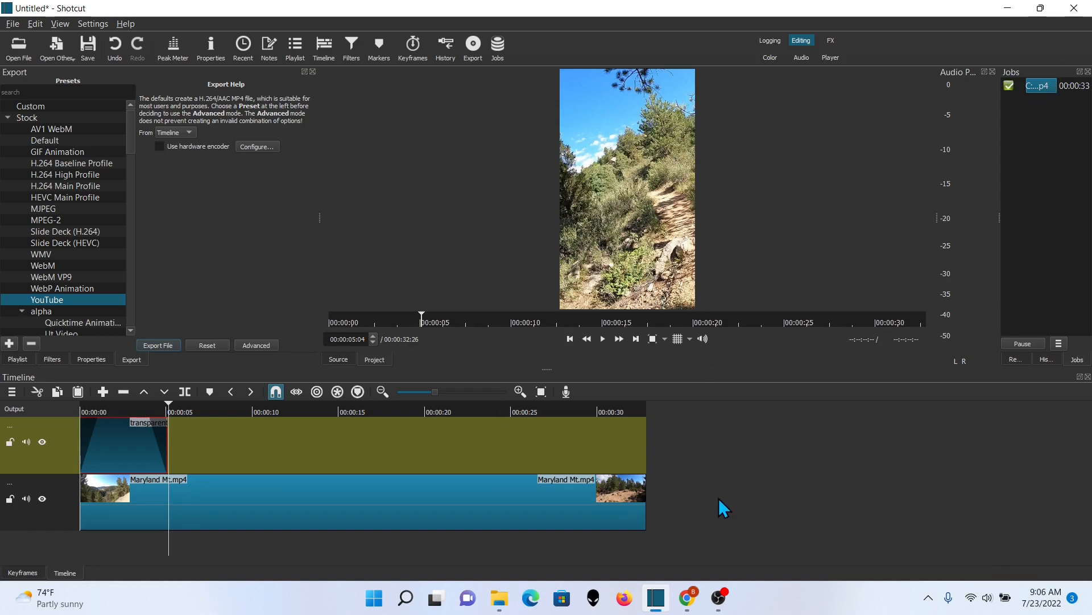
Open the exported Maryland Mt Short video from its folder and play it back to review it
{"action": "left_click", "coordinate": [500, 598]}
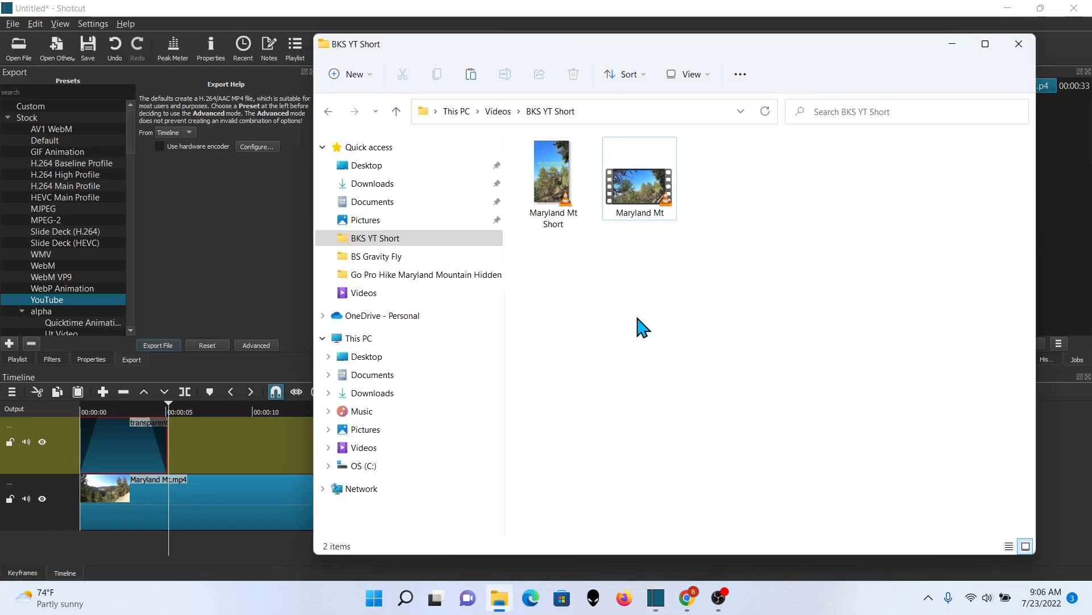
{"action": "double_click", "coordinate": [555, 177]}
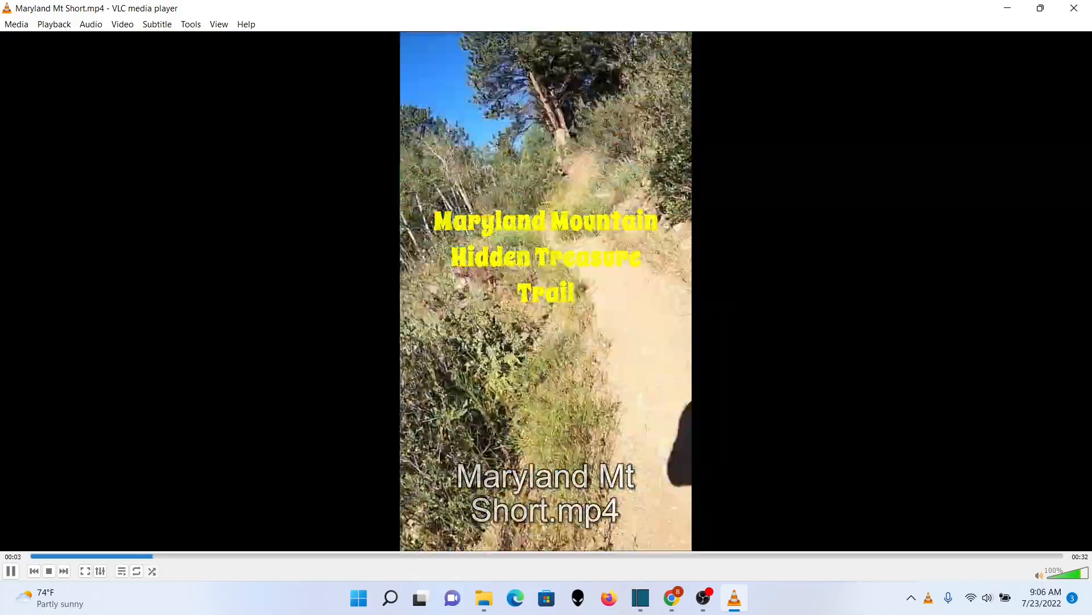
{"action": "left_click", "coordinate": [538, 557]}
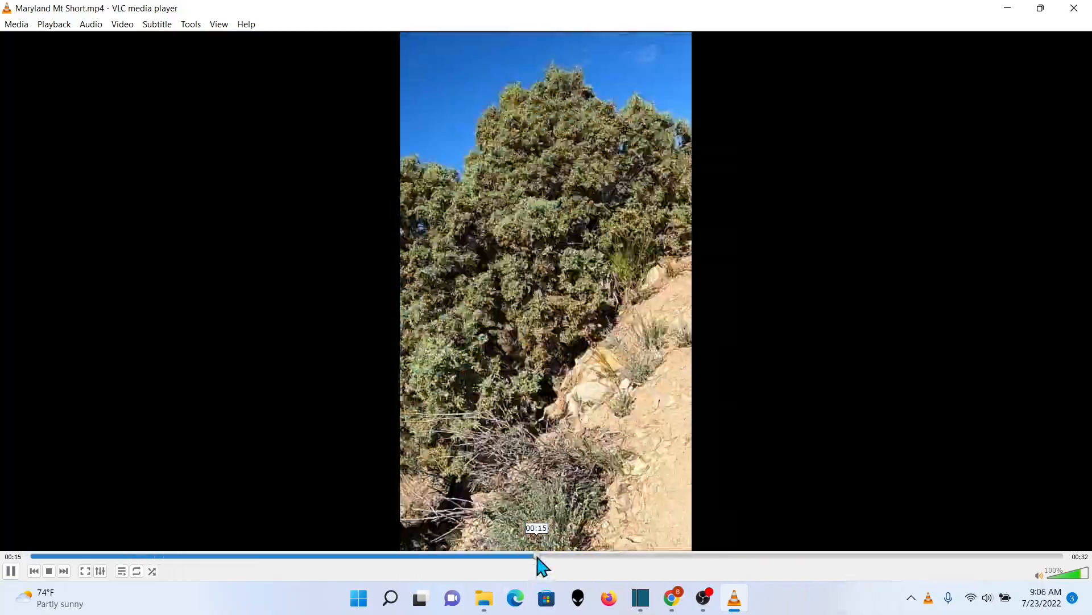
{"action": "left_click", "coordinate": [11, 572]}
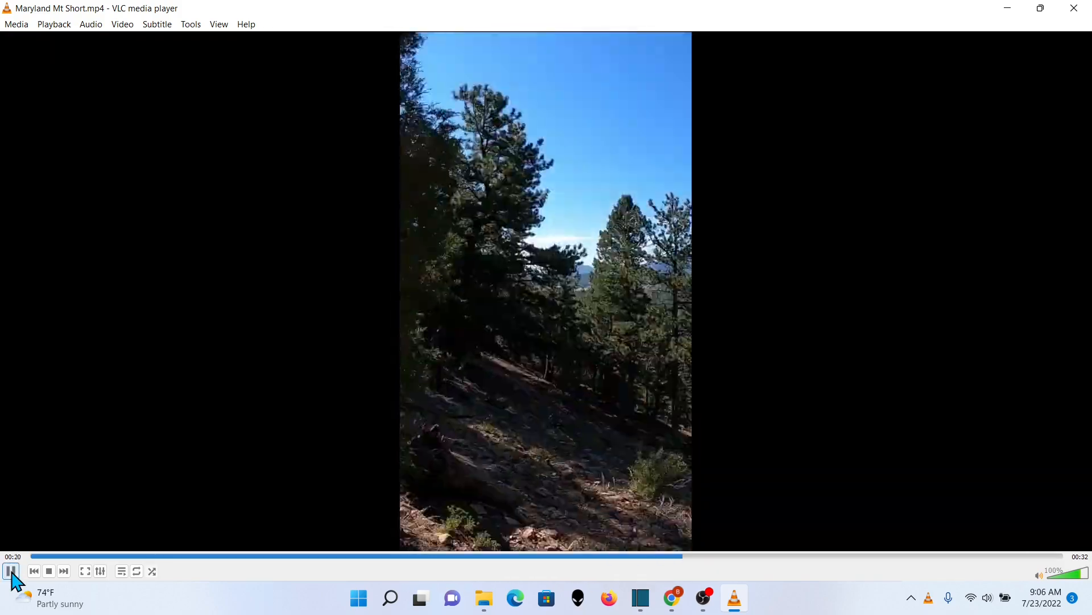
{"action": "left_click", "coordinate": [11, 572]}
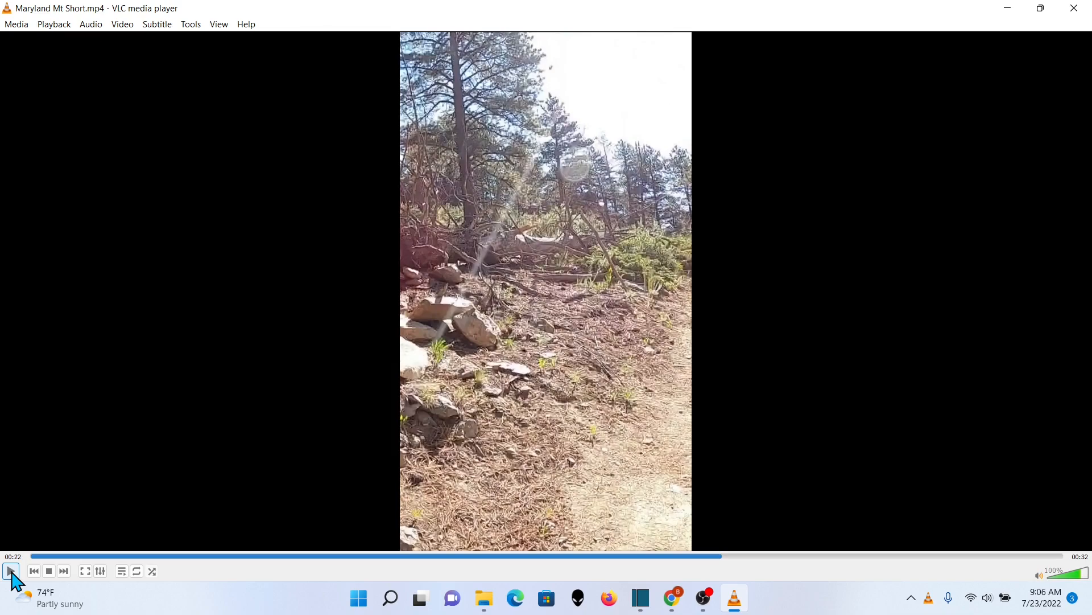
{"action": "left_click", "coordinate": [11, 571]}
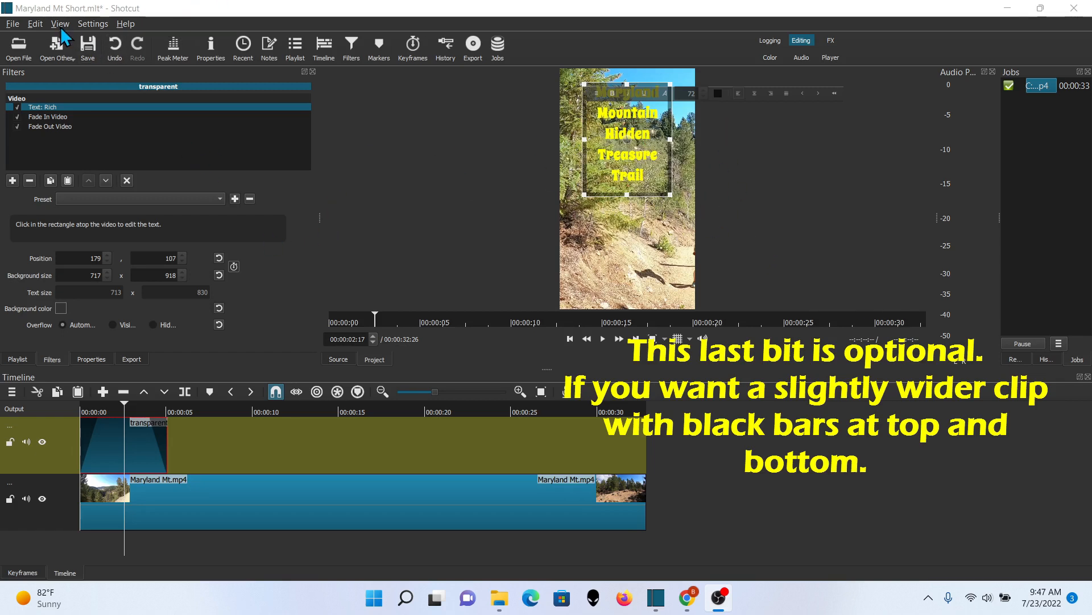
Start adding a custom video mode and name it YT Shorts Square
{"action": "left_click", "coordinate": [96, 24]}
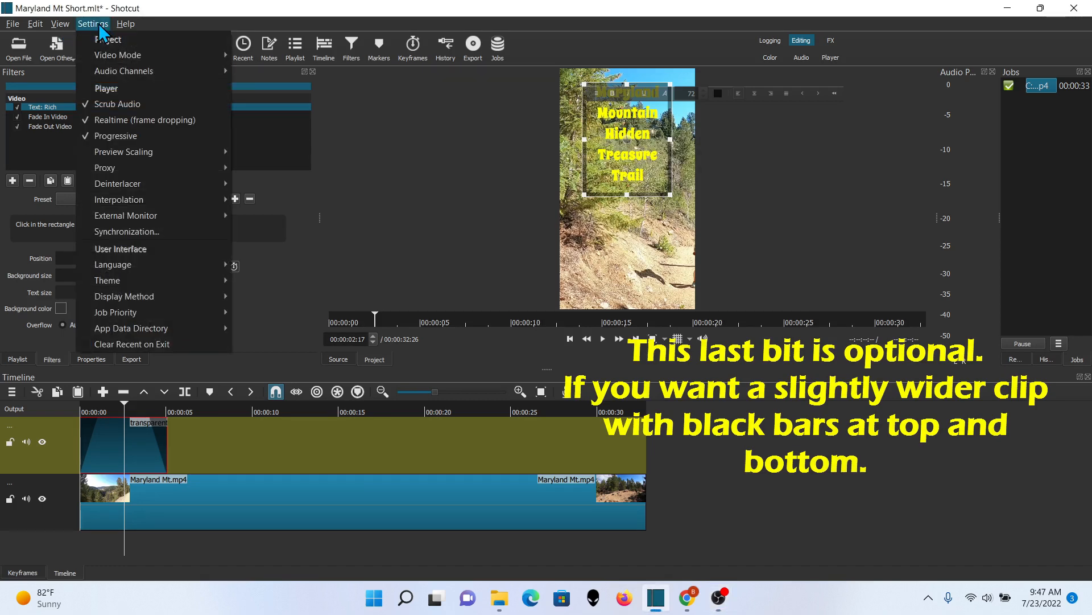
{"action": "mouse_move", "coordinate": [101, 56]}
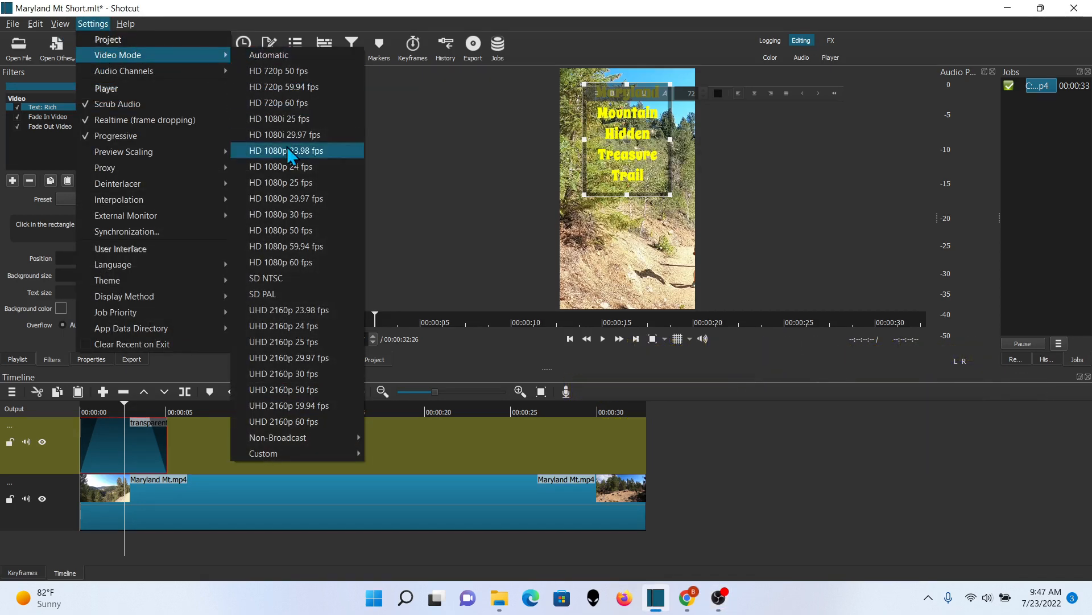
{"action": "mouse_move", "coordinate": [322, 448]}
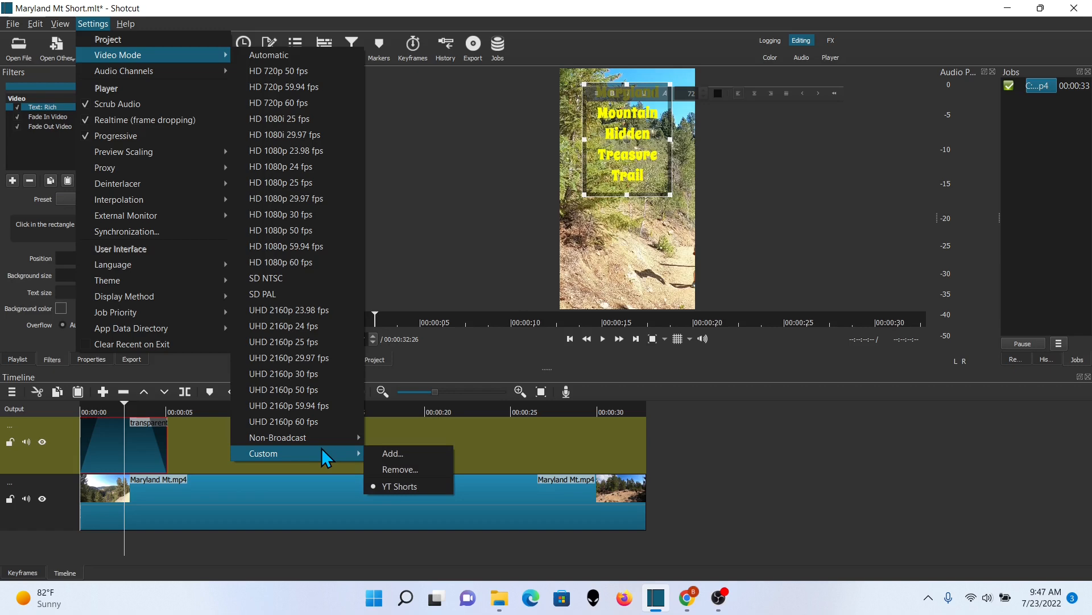
{"action": "left_click", "coordinate": [388, 455]}
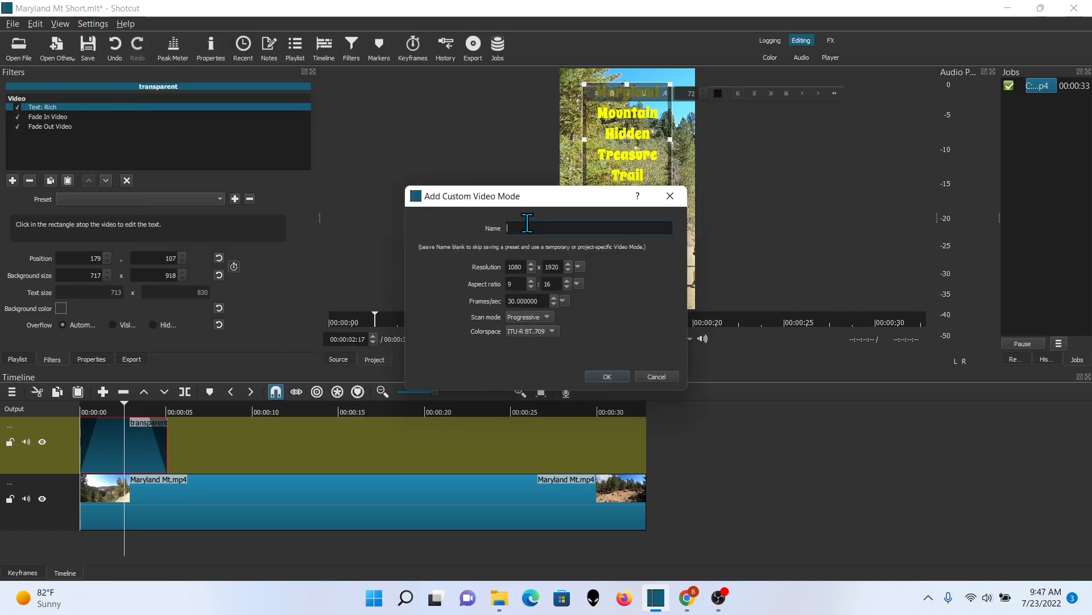
{"action": "type", "text": "YT"}
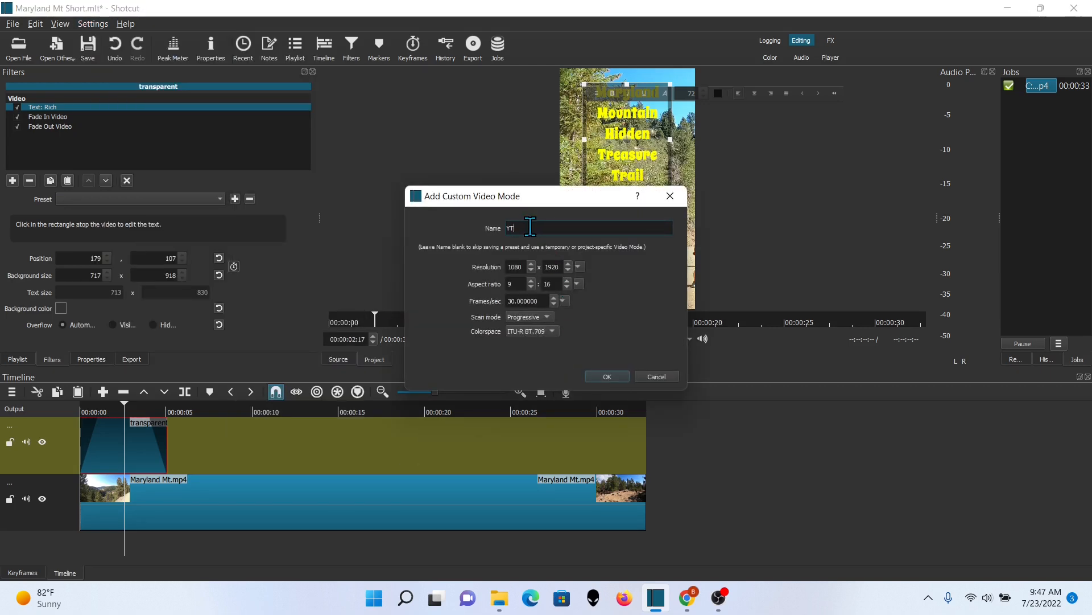
{"action": "type", "text": " Short"}
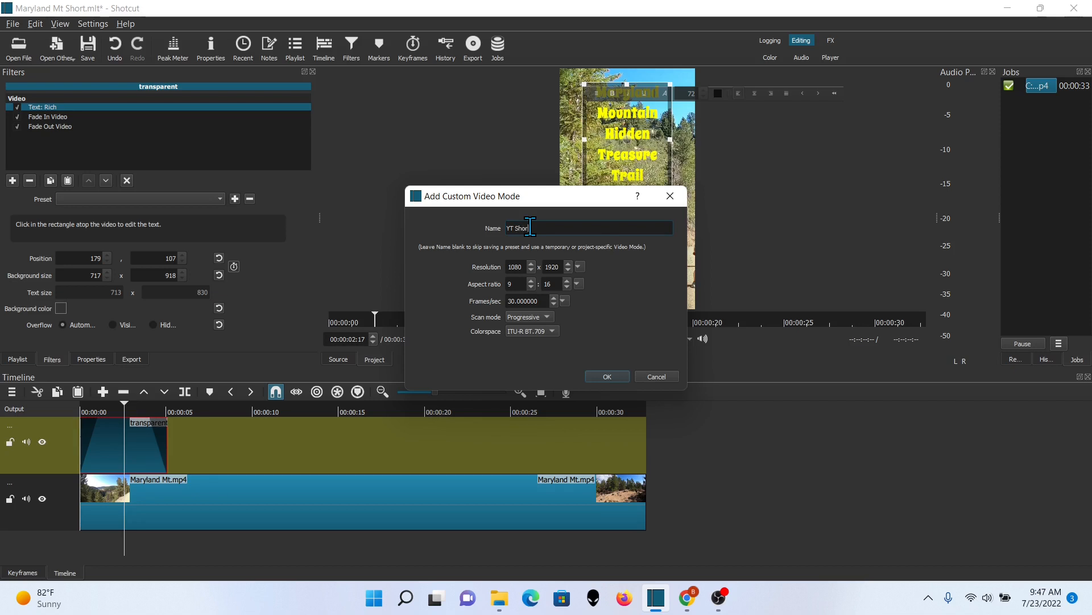
{"action": "type", "text": "Square"}
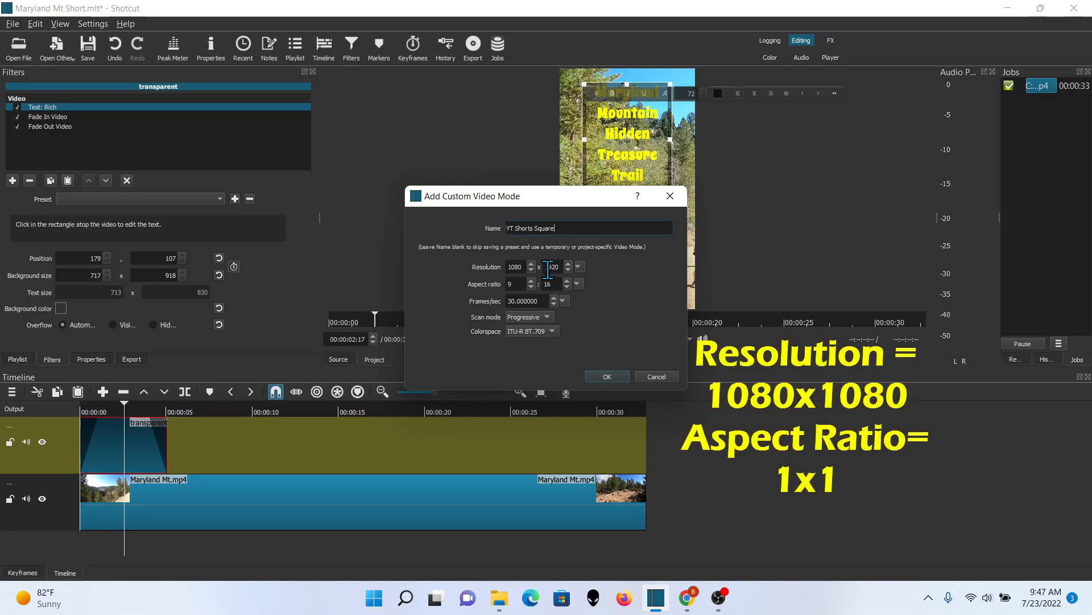
Set the custom mode's resolution to 1080x1080 and aspect ratio to 1:1, then apply it
{"action": "left_click_drag", "start_coordinate": [545, 267], "coordinate": [571, 272]}
{"action": "left_click_drag", "start_coordinate": [514, 284], "coordinate": [501, 283]}
{"action": "key", "text": "Tab"}
{"action": "type", "text": "1"}
{"action": "left_click", "coordinate": [606, 377]}
{"action": "left_click", "coordinate": [138, 542]}
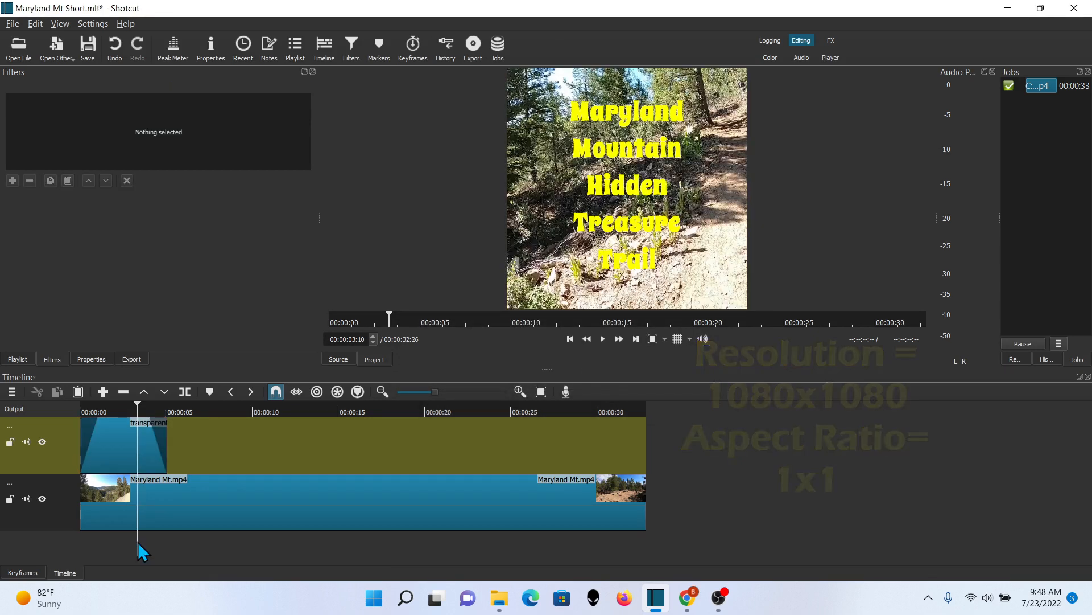